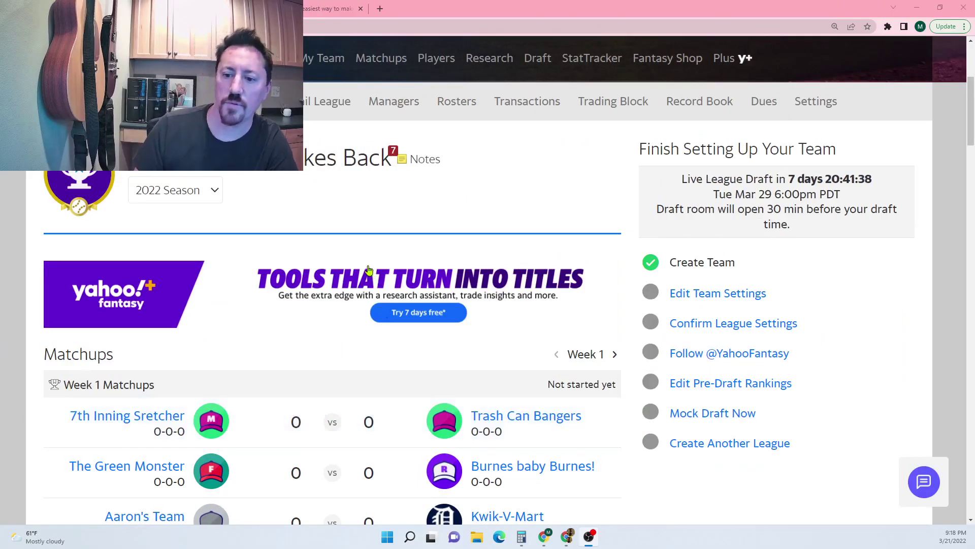
# - Open the league's batters Player List and look through it
pyautogui.scroll(-4, 256, 244)
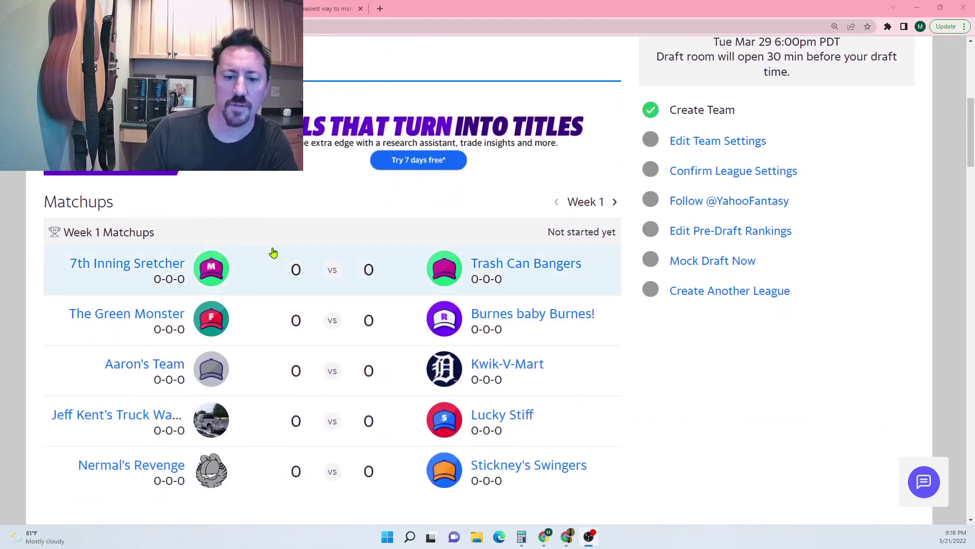
pyautogui.scroll(-7, 276, 258)
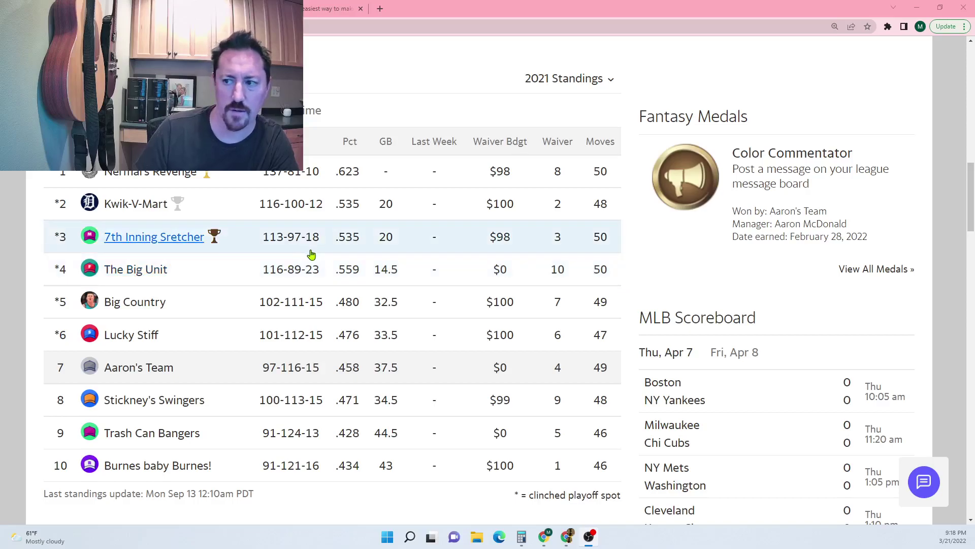
pyautogui.scroll(-12, 312, 254)
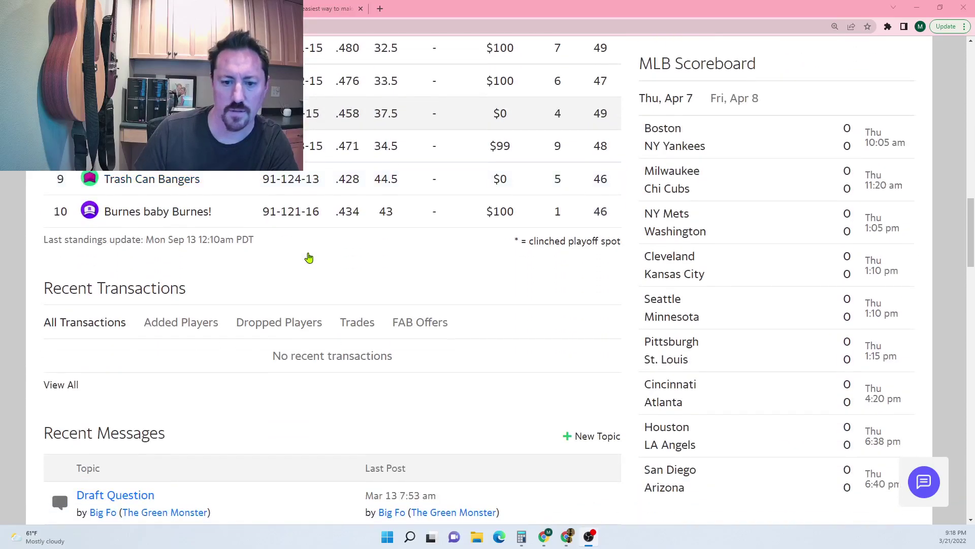
pyautogui.scroll(-5, 307, 267)
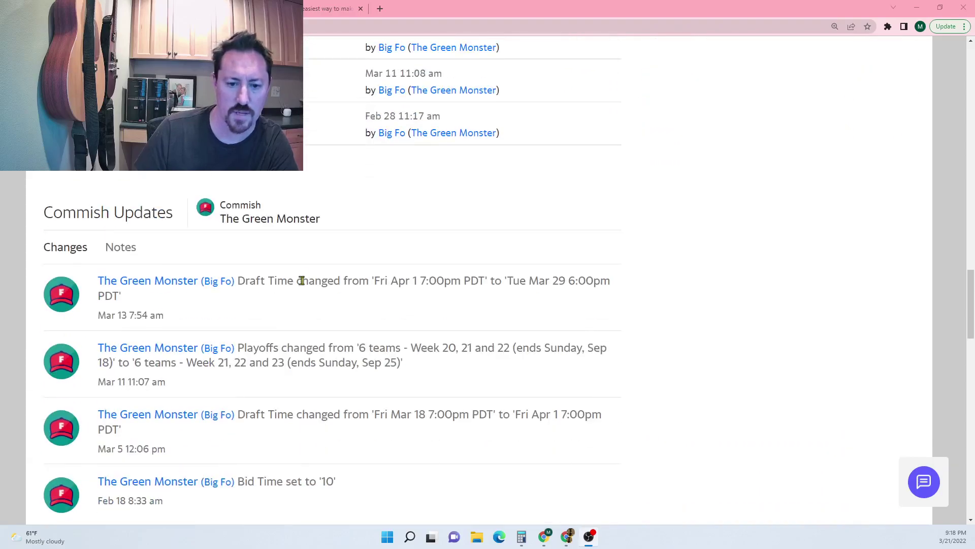
pyautogui.scroll(2, 301, 273)
pyautogui.scroll(15, 310, 254)
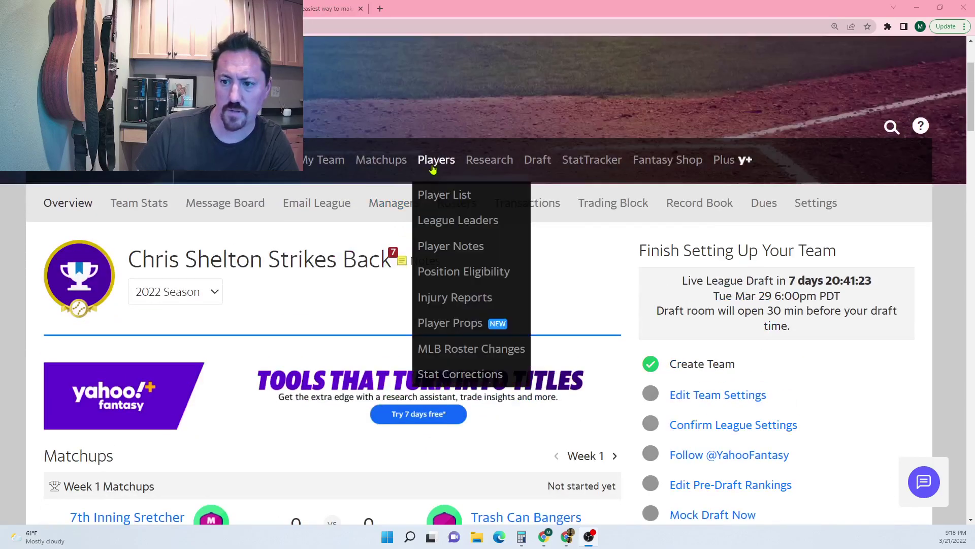
pyautogui.click(435, 163)
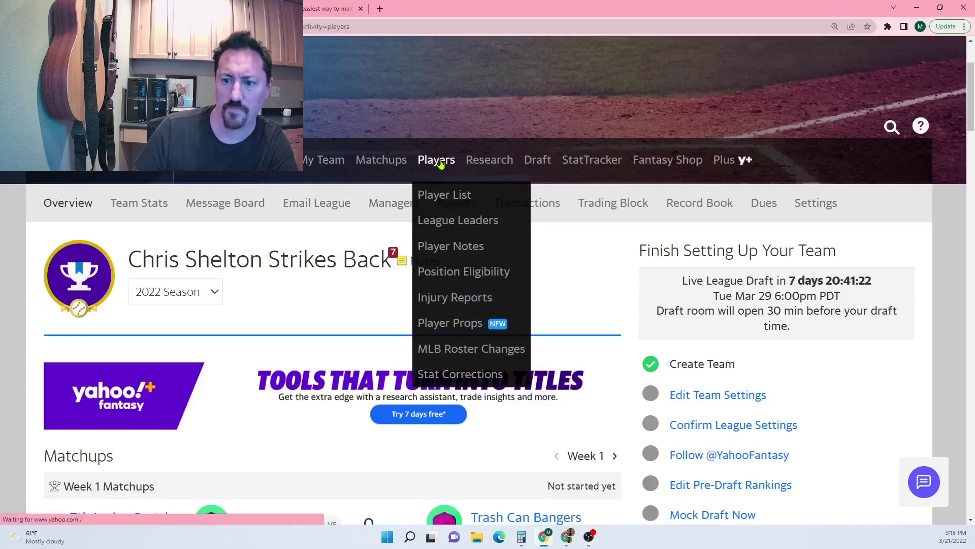
pyautogui.scroll(-5, 437, 203)
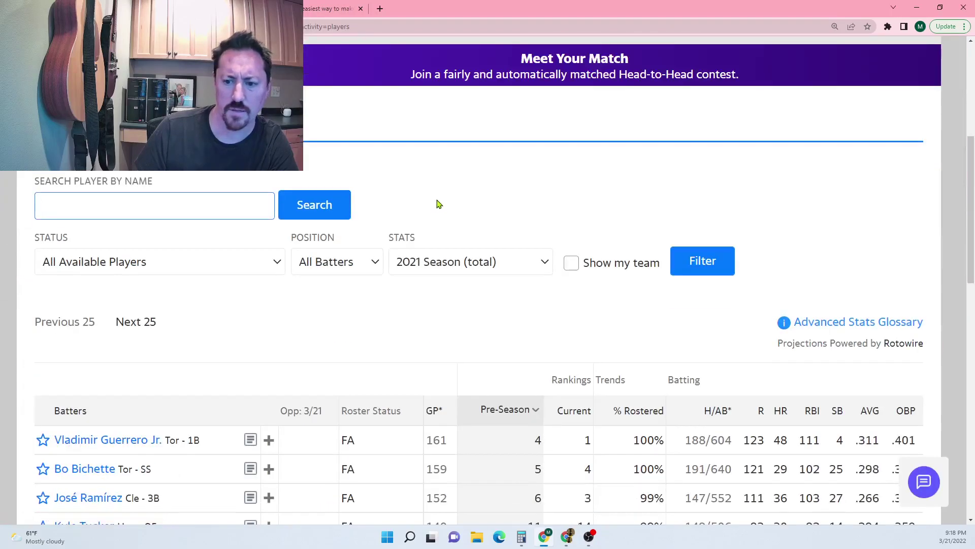
pyautogui.scroll(-4, 436, 204)
pyautogui.scroll(-3, 229, 254)
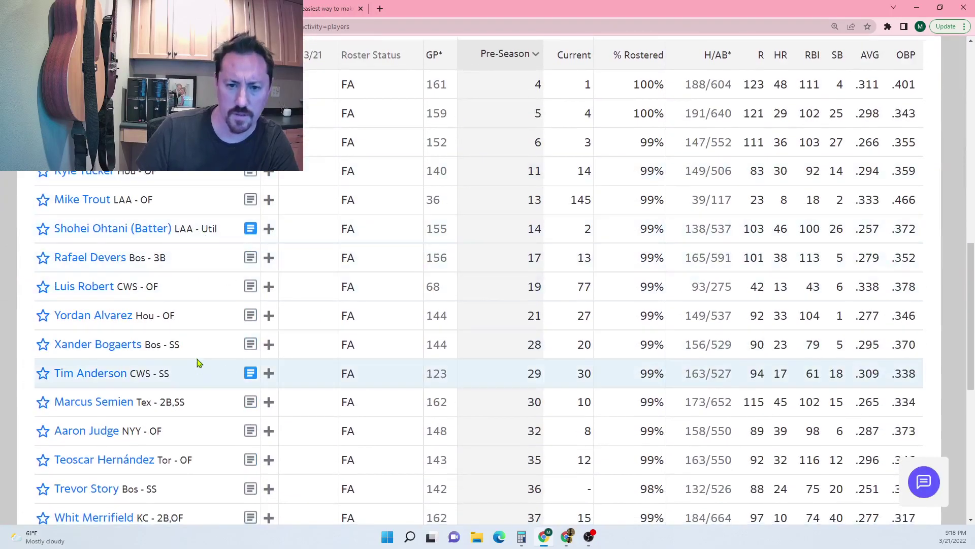
pyautogui.scroll(1, 189, 325)
pyautogui.scroll(10, 193, 315)
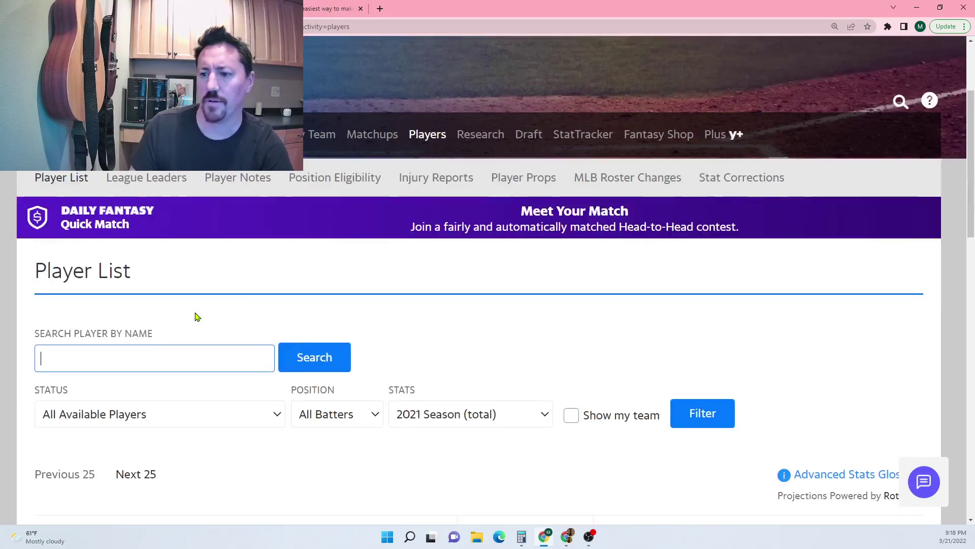
# - Go to the Fantasy Baseball 2022 home page from the Yahoo Fantasy teams-and-leagues menu
pyautogui.click(152, 299)
pyautogui.scroll(-5, 132, 304)
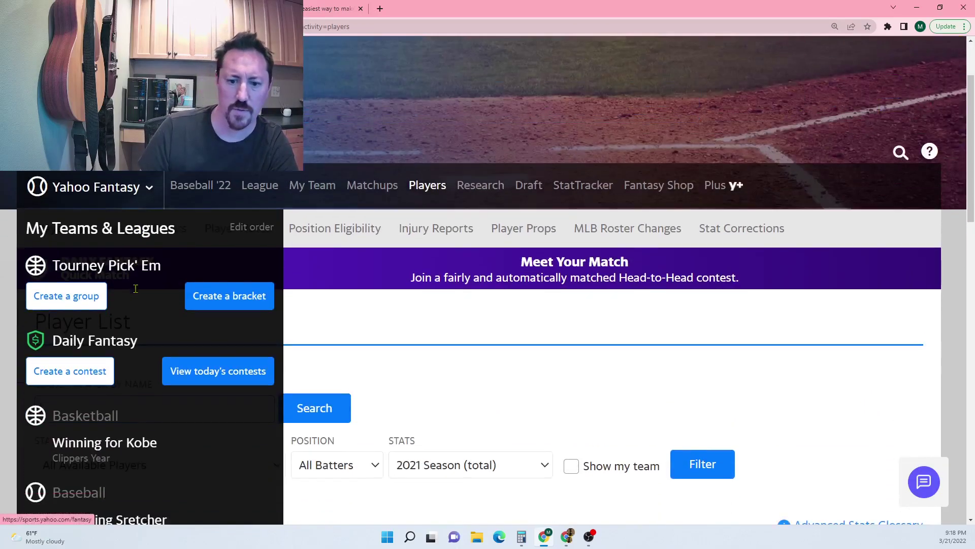
pyautogui.scroll(-1, 100, 318)
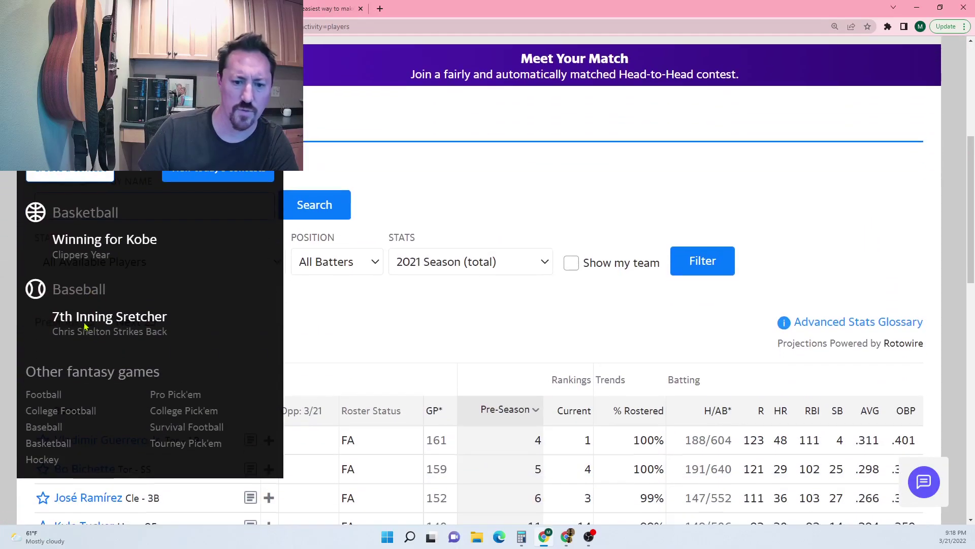
pyautogui.click(71, 298)
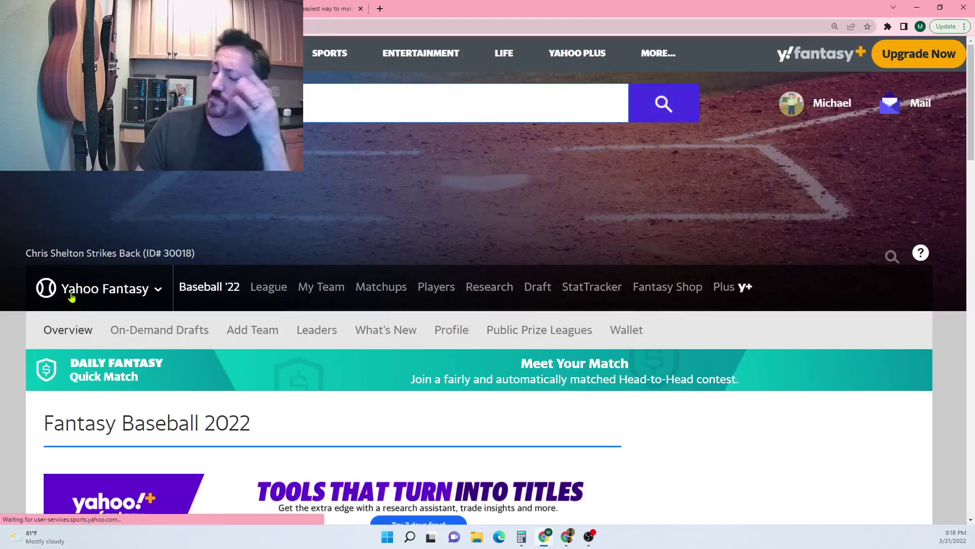
pyautogui.scroll(-5, 101, 316)
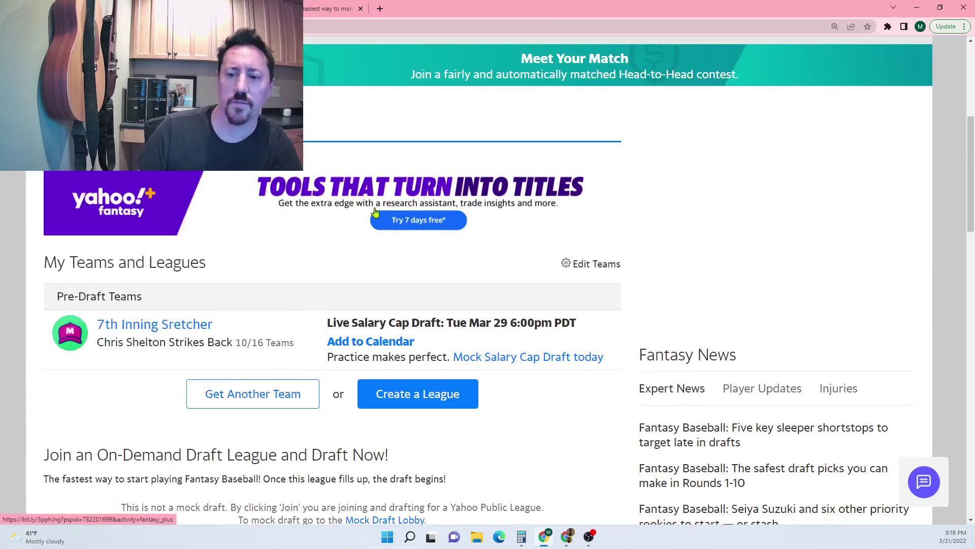
pyautogui.scroll(-1, 299, 237)
pyautogui.scroll(-3, 300, 237)
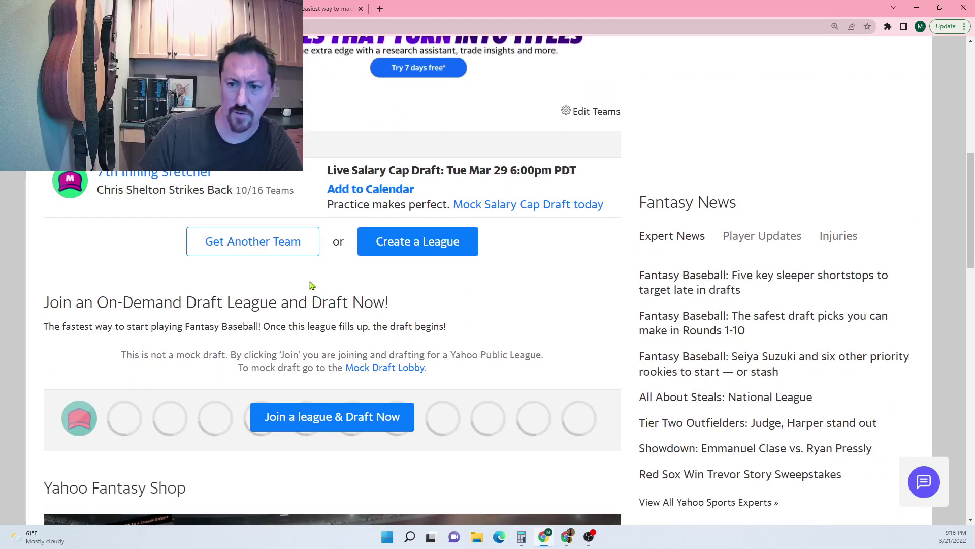
pyautogui.scroll(-2, 313, 315)
pyautogui.click(315, 323)
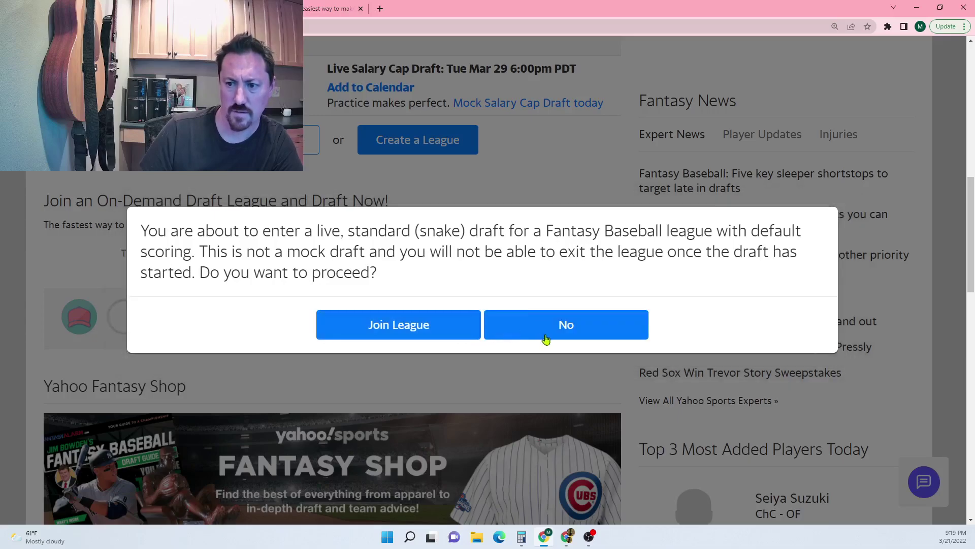
pyautogui.click(546, 335)
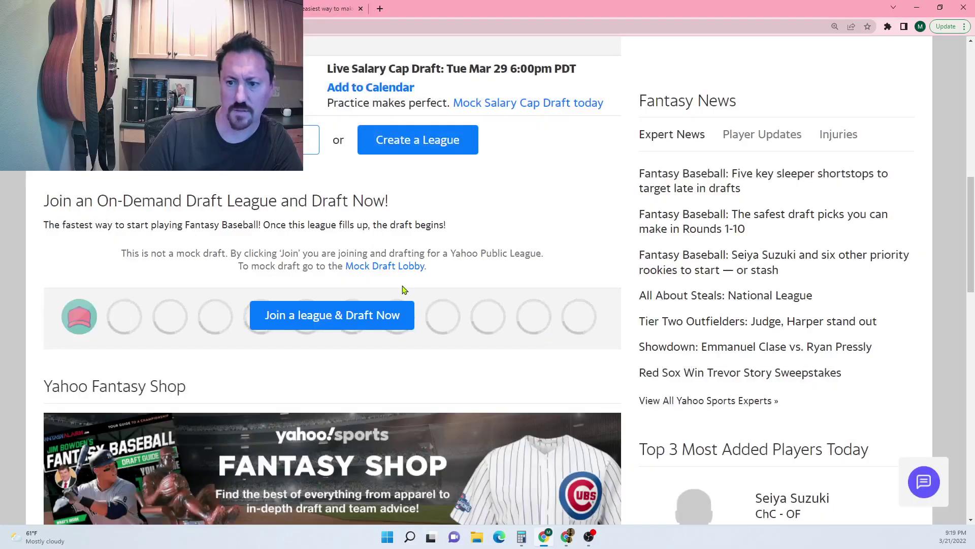
pyautogui.scroll(2, 399, 285)
# - Create a new league named 'Five Minutes of Fantasy'
pyautogui.click(395, 253)
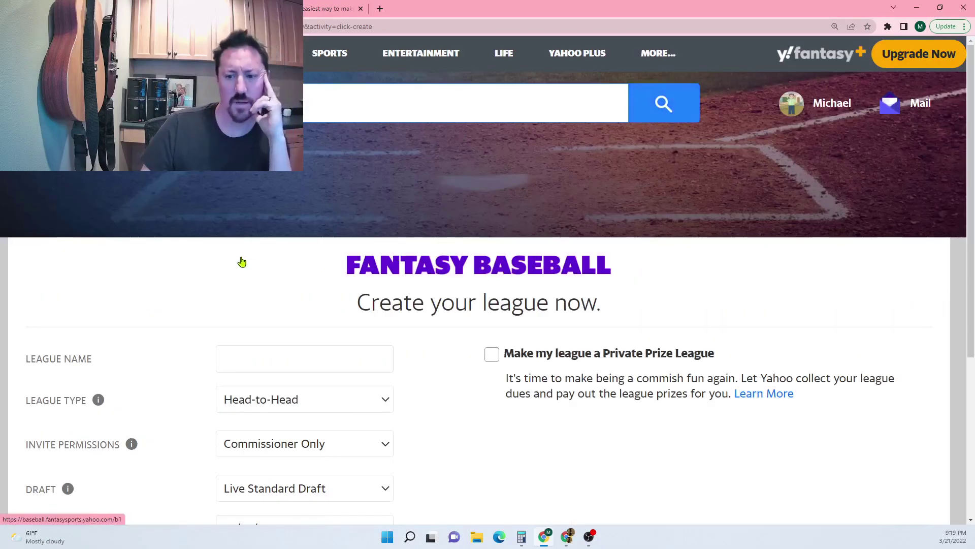
pyautogui.click(277, 361)
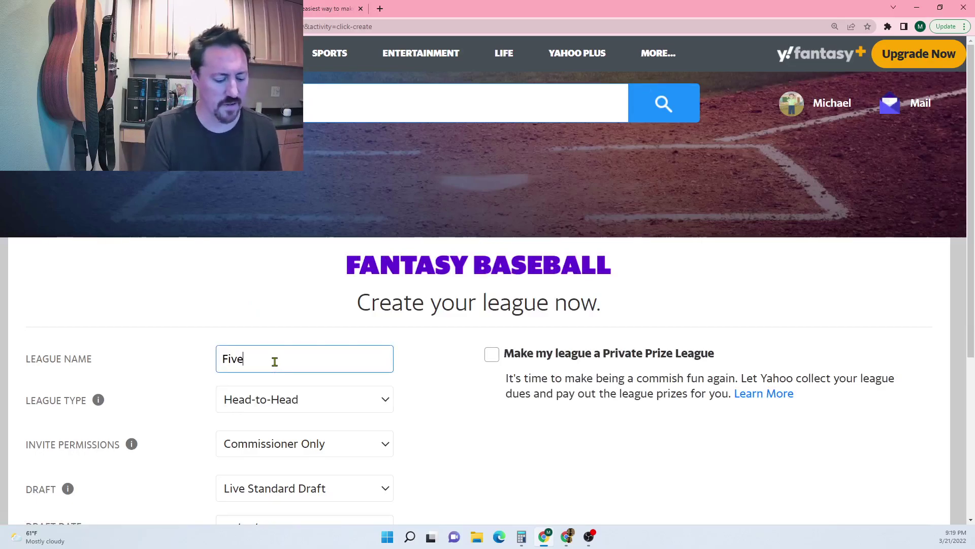
pyautogui.write('Five Minutes of Fantasy')
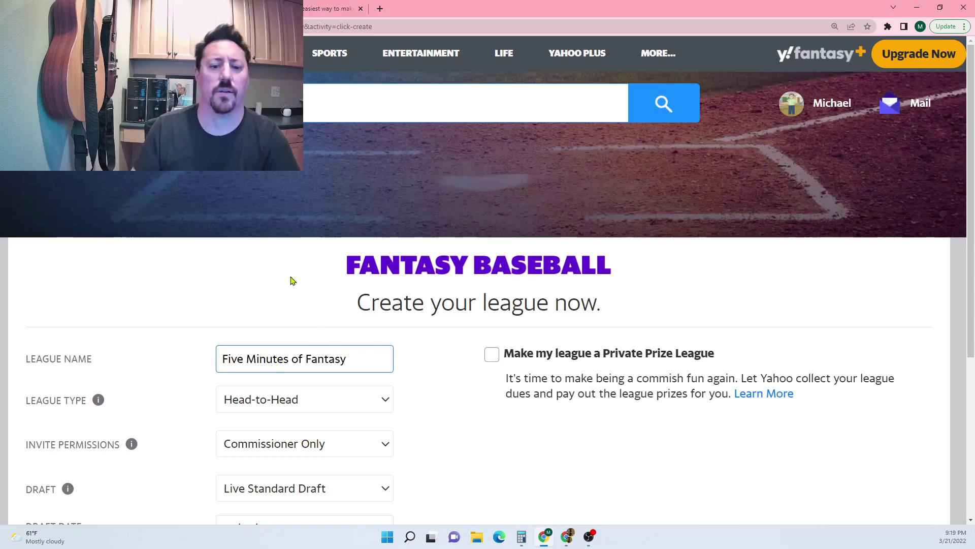
pyautogui.scroll(-3, 273, 234)
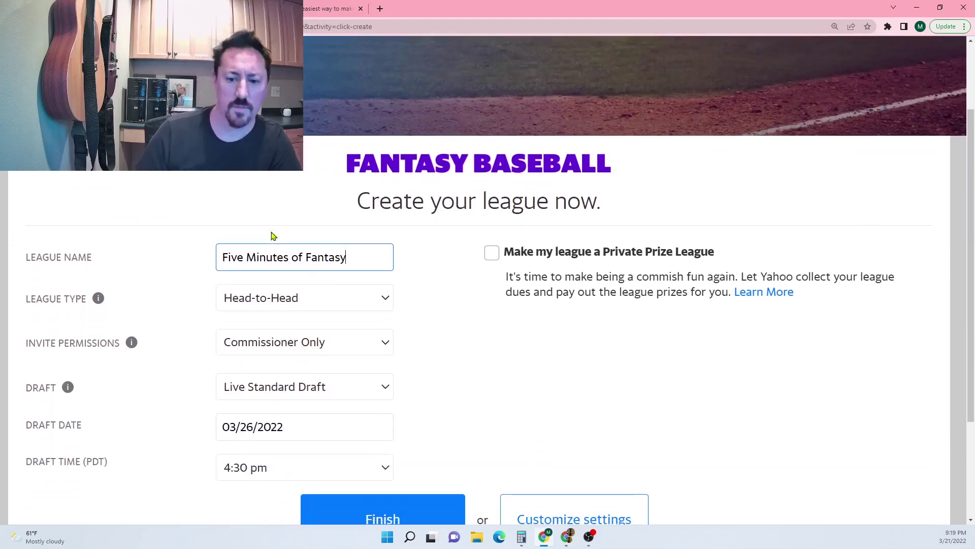
# - Keep league invite permissions at Commissioner Only
pyautogui.click(262, 294)
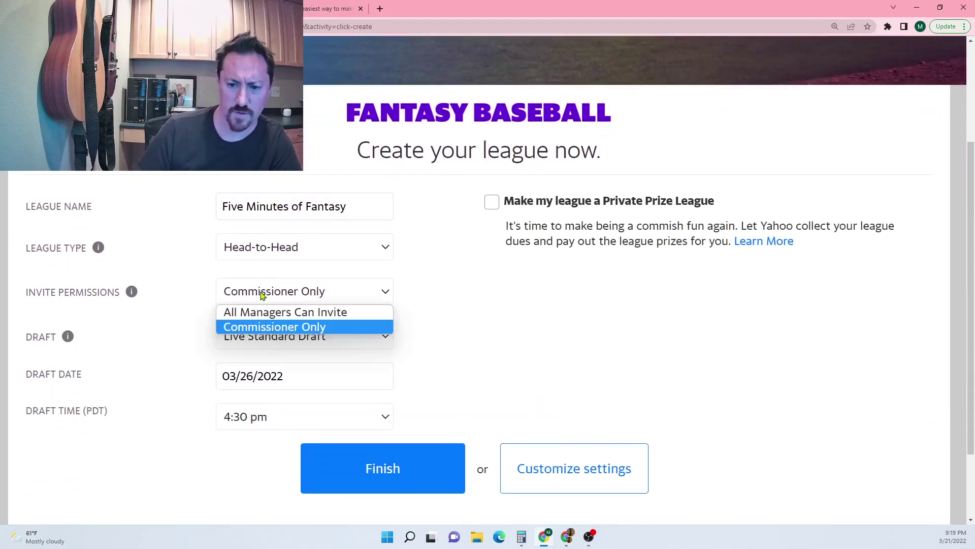
pyautogui.click(263, 295)
pyautogui.click(266, 340)
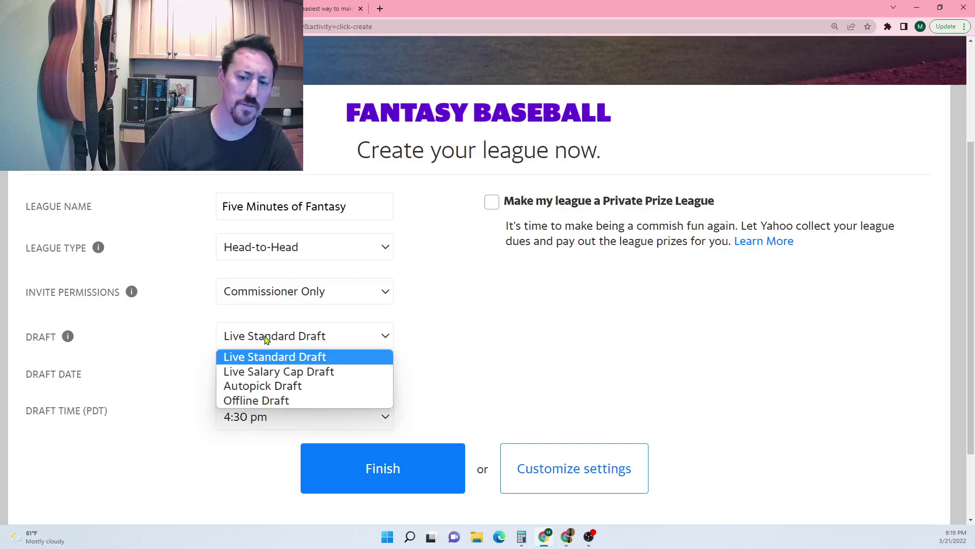
# - Choose a Live Salary Cap Draft on March 27, 2022
pyautogui.click(263, 372)
pyautogui.click(261, 374)
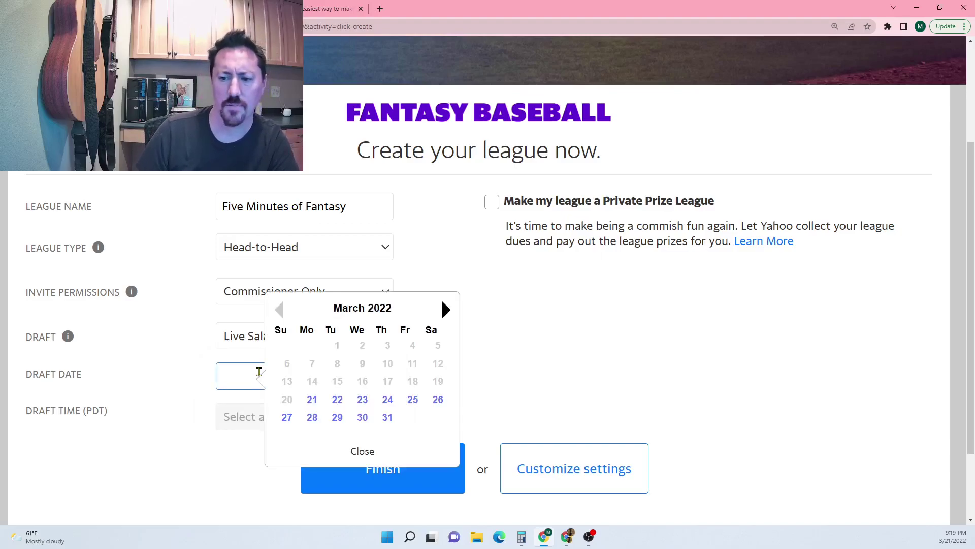
pyautogui.click(287, 420)
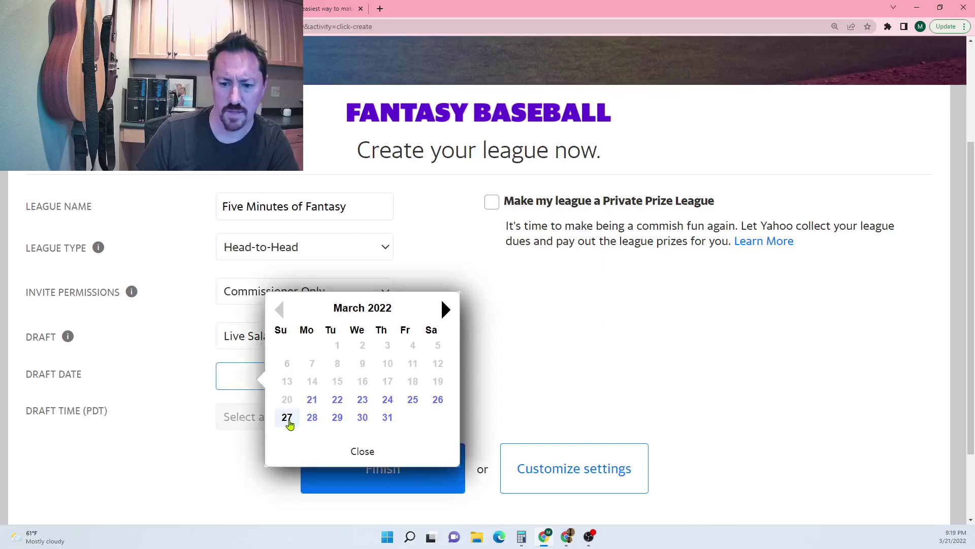
# - Set the draft time to 5:00 pm instead of 6:00 pm
pyautogui.click(295, 417)
pyautogui.scroll(-20, 281, 361)
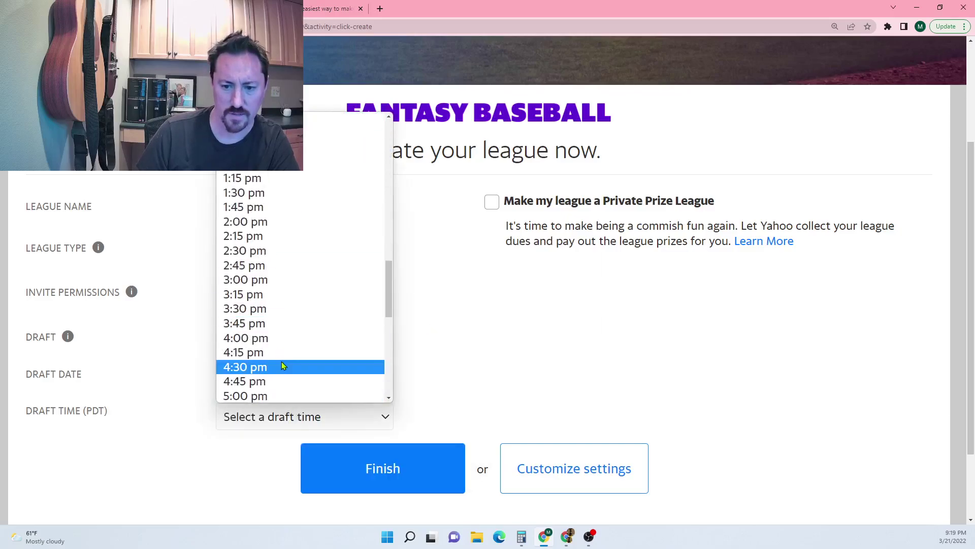
pyautogui.scroll(6, 274, 341)
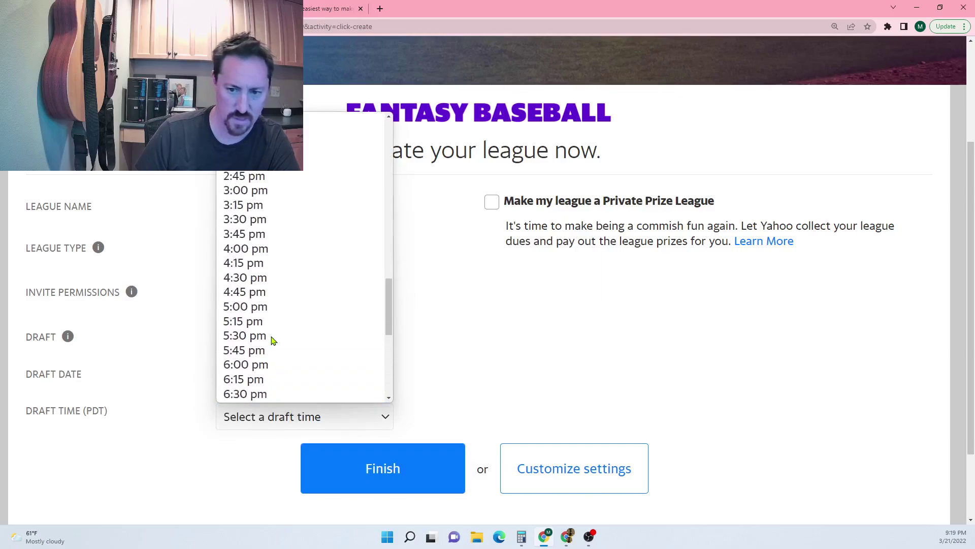
pyautogui.click(258, 365)
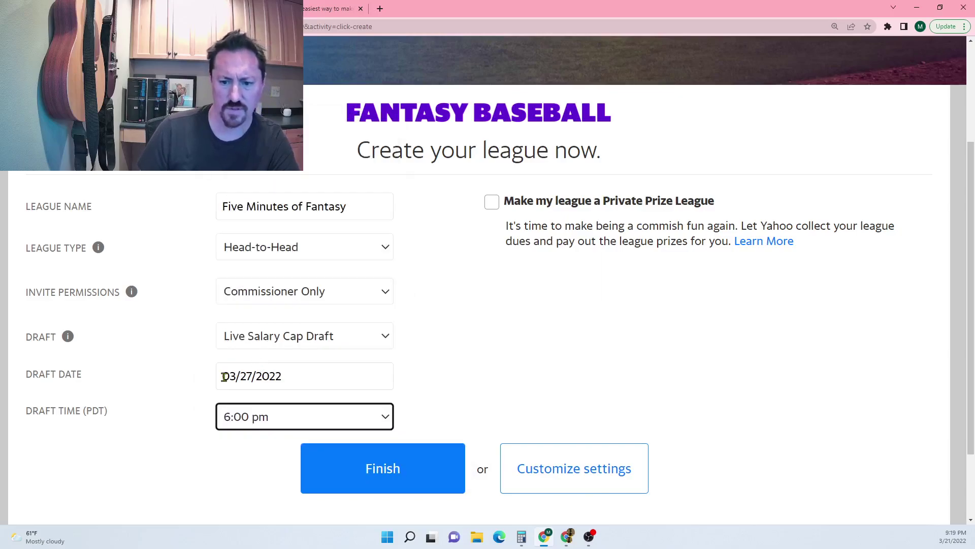
pyautogui.click(262, 416)
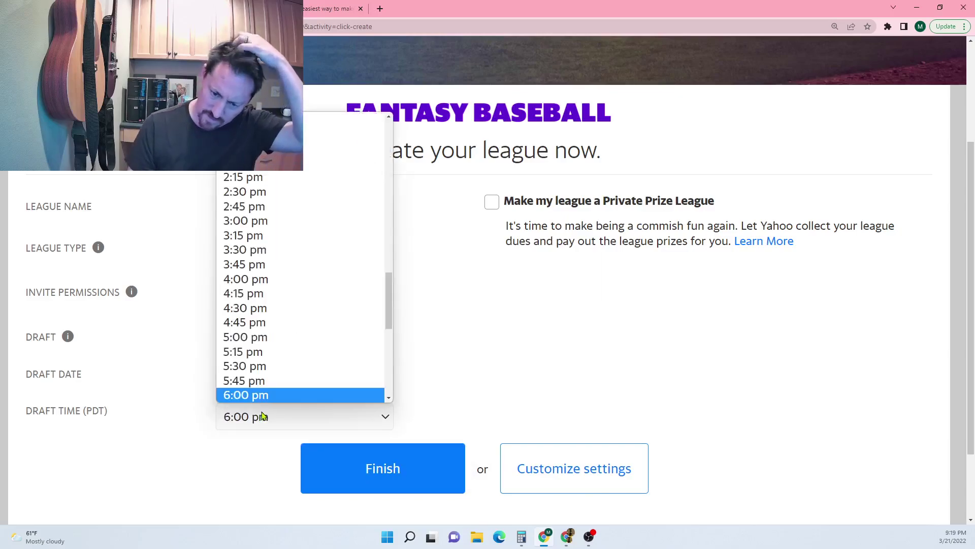
pyautogui.click(258, 337)
pyautogui.scroll(-2, 462, 315)
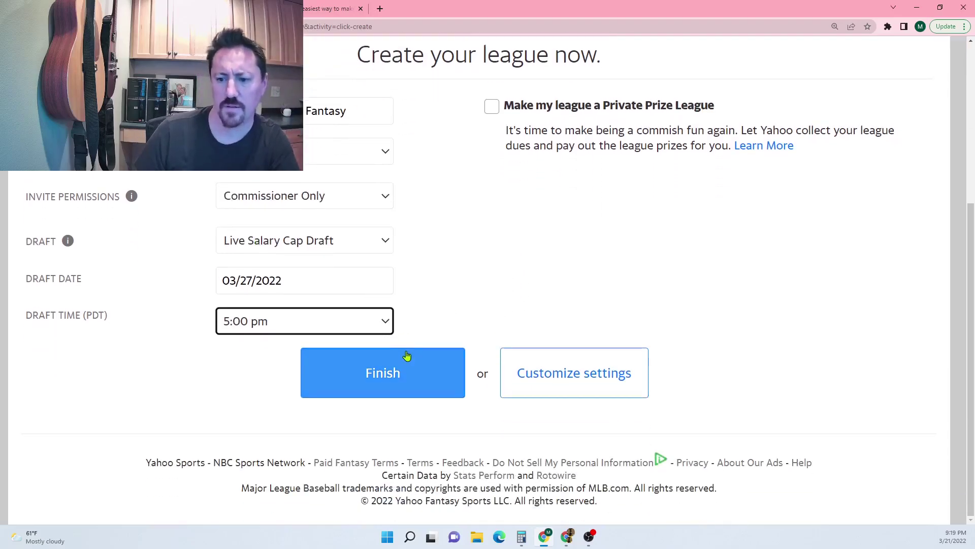
# - Open the league settings customization and keep the player universe at All baseball
pyautogui.click(529, 366)
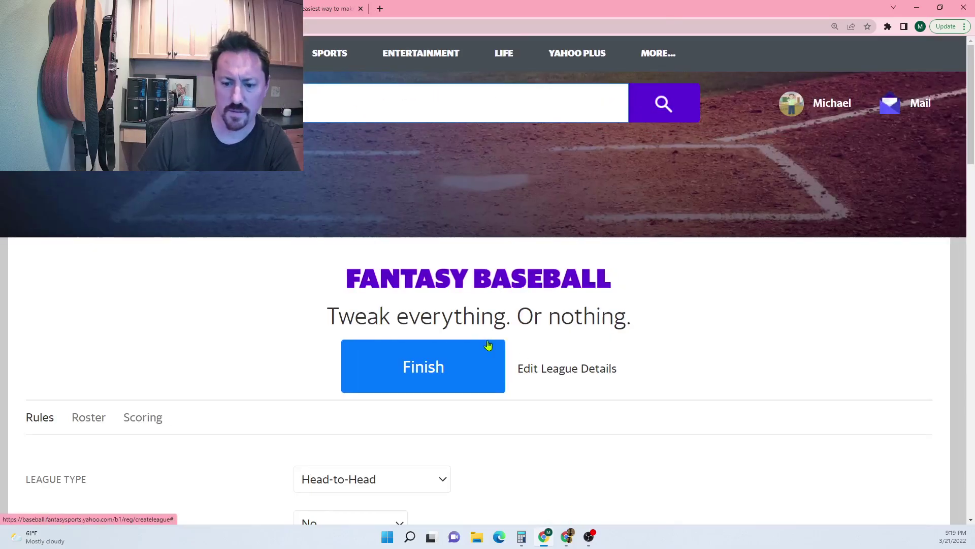
pyautogui.scroll(-7, 299, 327)
pyautogui.scroll(-1, 299, 328)
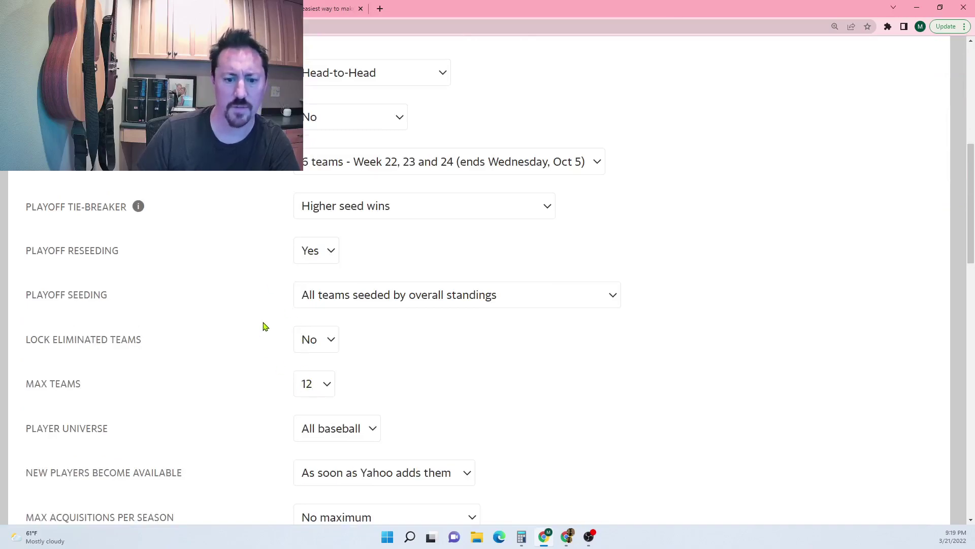
pyautogui.scroll(-2, 265, 325)
pyautogui.click(309, 327)
pyautogui.click(243, 302)
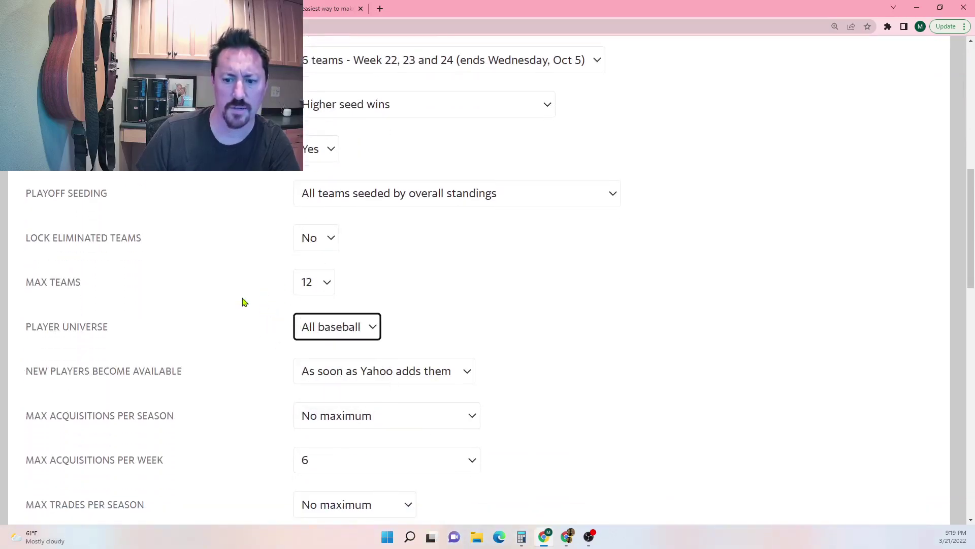
pyautogui.scroll(-3, 269, 244)
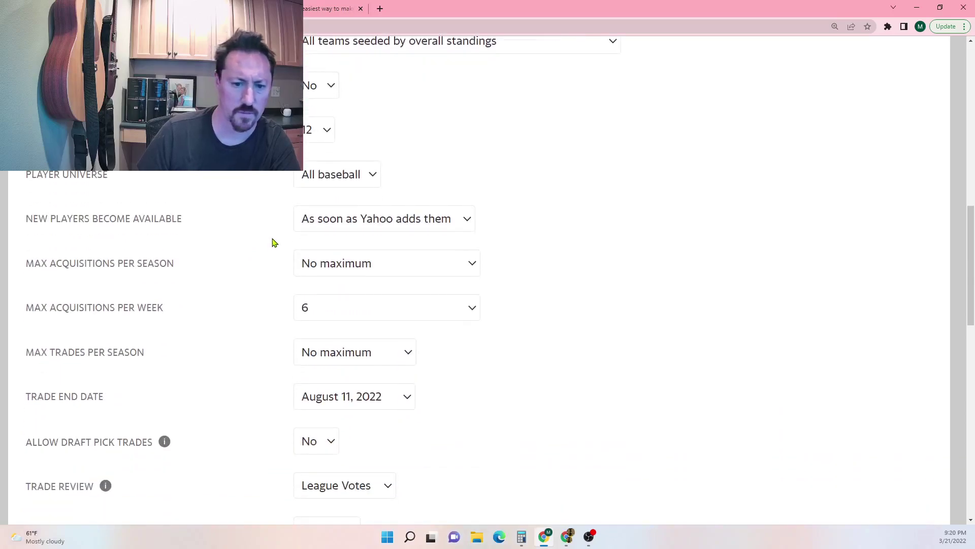
# - Cap acquisitions at 5 per week with no season maximum
pyautogui.click(333, 316)
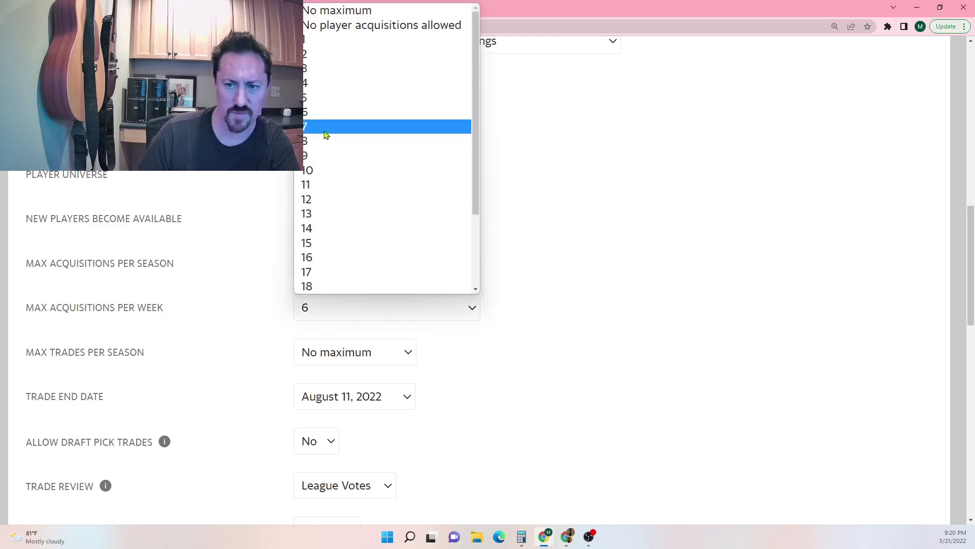
pyautogui.click(306, 97)
pyautogui.click(321, 275)
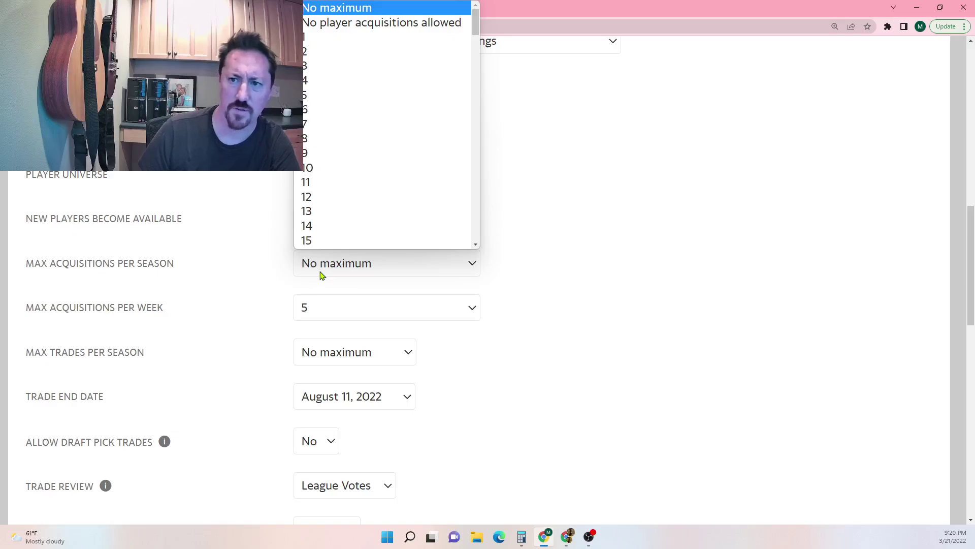
pyautogui.scroll(-20, 341, 214)
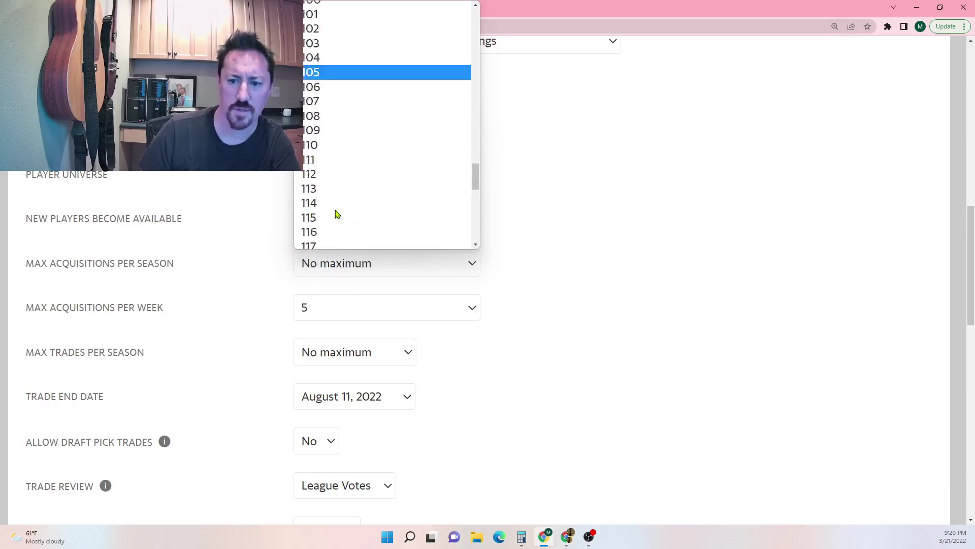
pyautogui.click(264, 232)
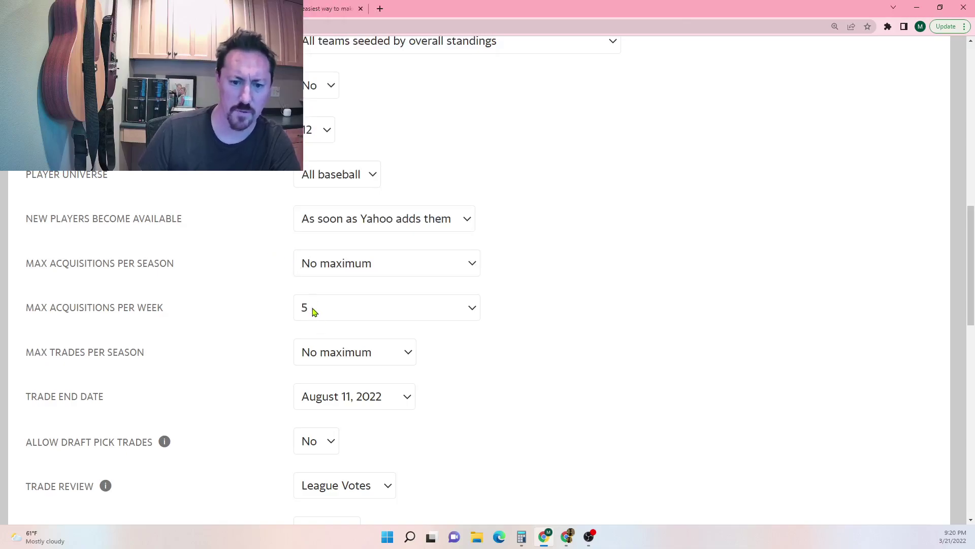
# - Keep the August 11, 2022 trade deadline, commissioner trade review, and 2-day reject time
pyautogui.scroll(-3, 314, 310)
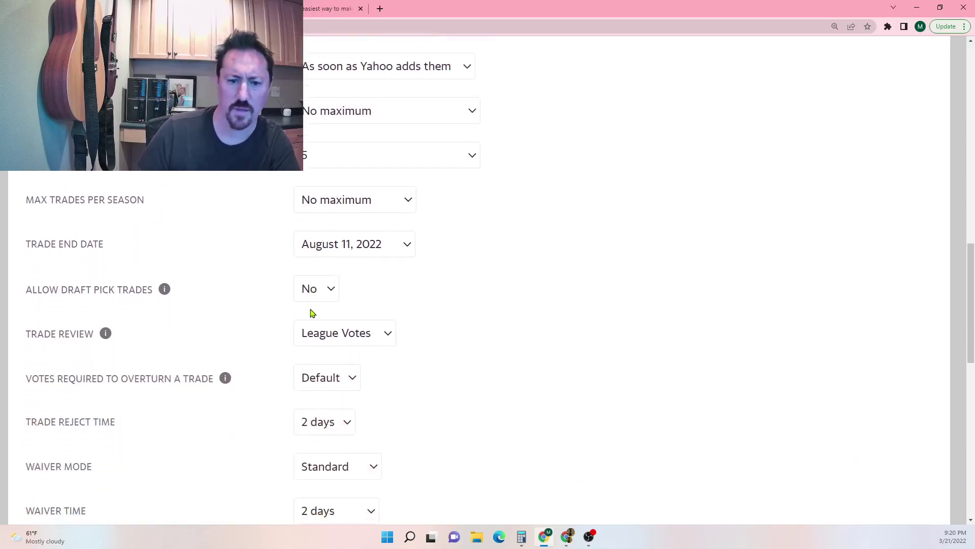
pyautogui.click(375, 255)
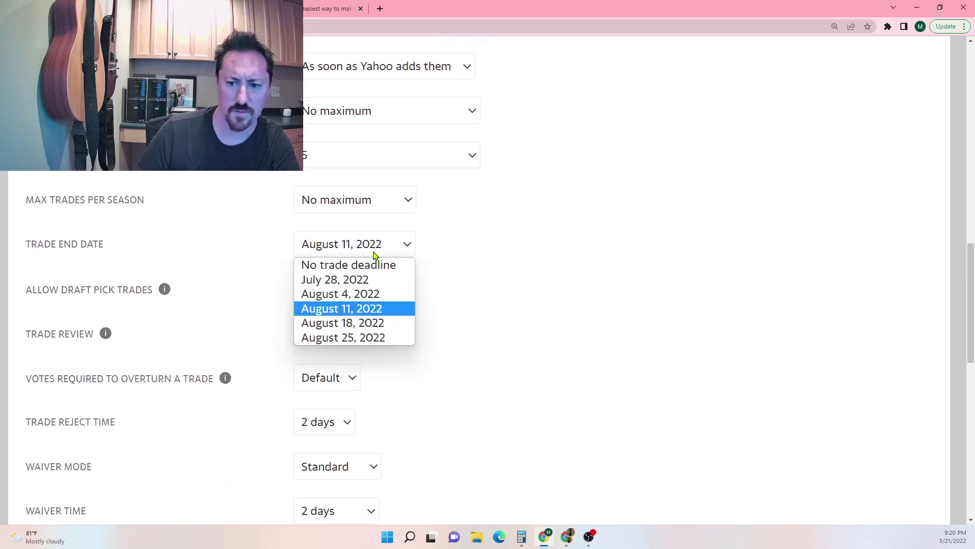
pyautogui.click(373, 254)
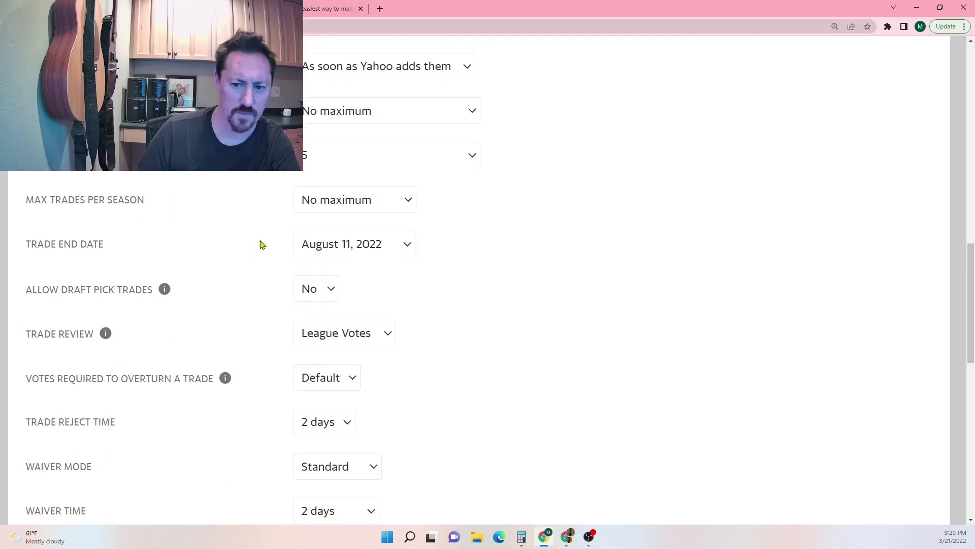
pyautogui.scroll(-1, 262, 245)
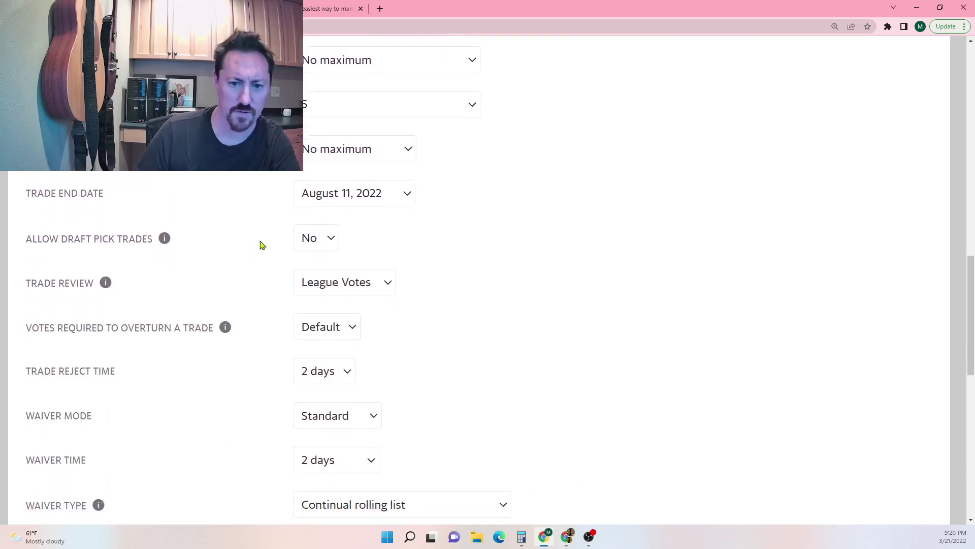
pyautogui.click(344, 292)
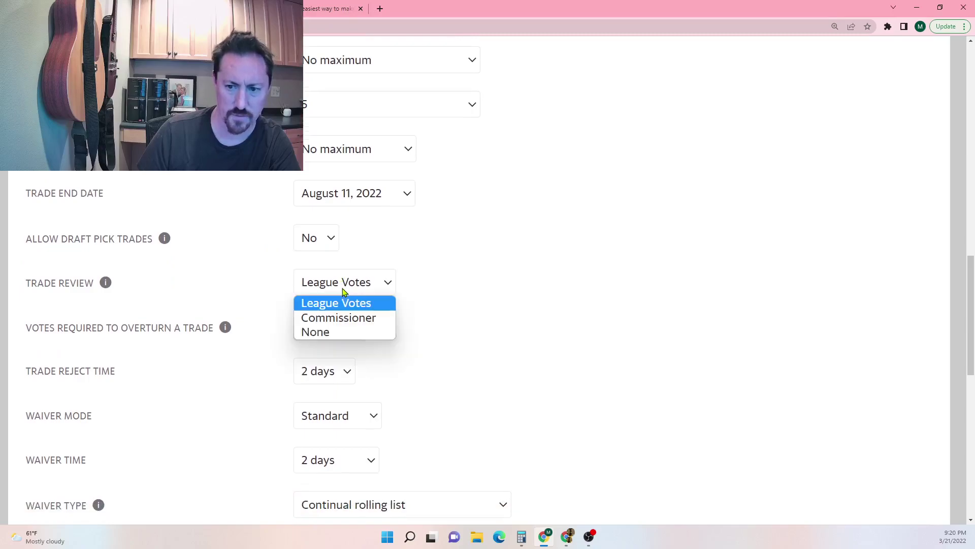
pyautogui.click(337, 318)
pyautogui.click(325, 336)
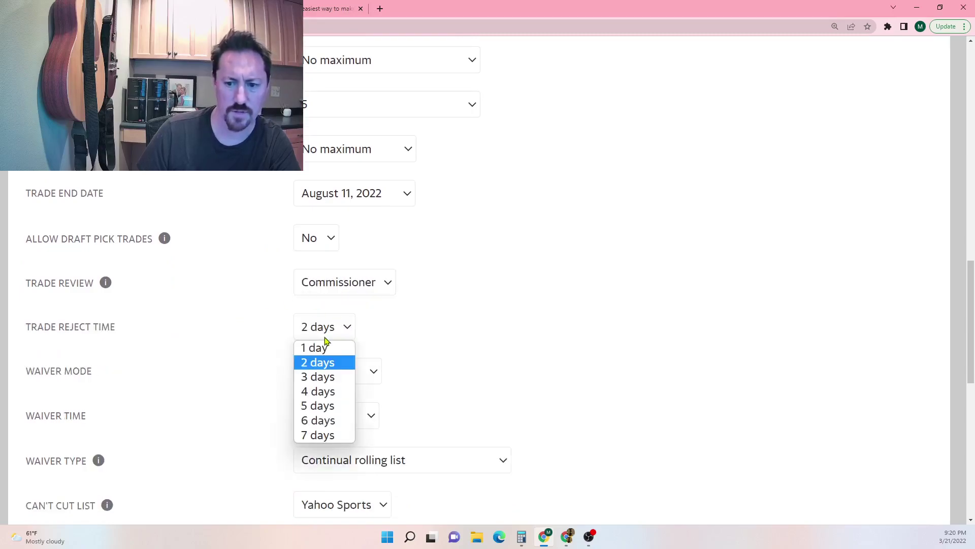
pyautogui.click(325, 364)
# - Set waivers to Standard mode, 1-day waiver time, and FAB w/ Continual rolling list tiebreak
pyautogui.scroll(-2, 250, 263)
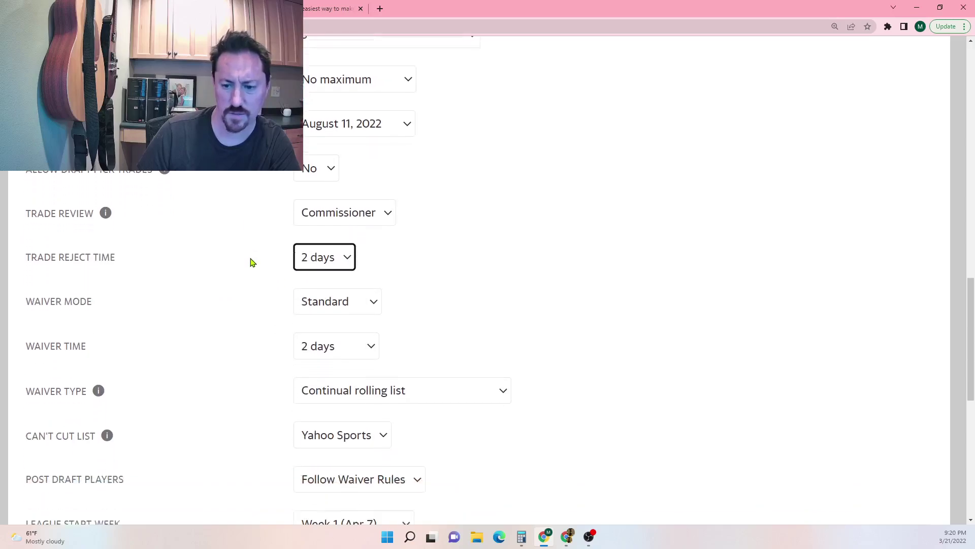
pyautogui.click(321, 274)
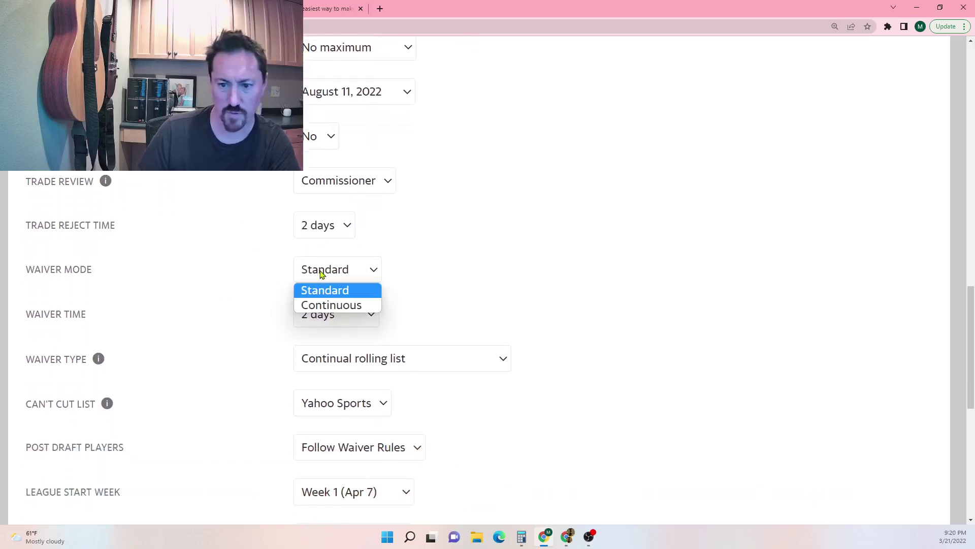
pyautogui.click(321, 274)
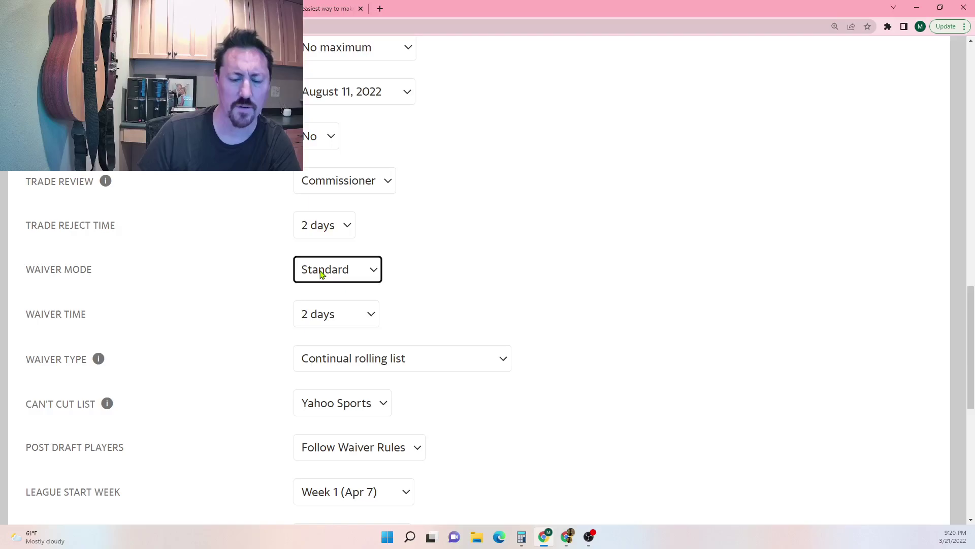
pyautogui.click(313, 319)
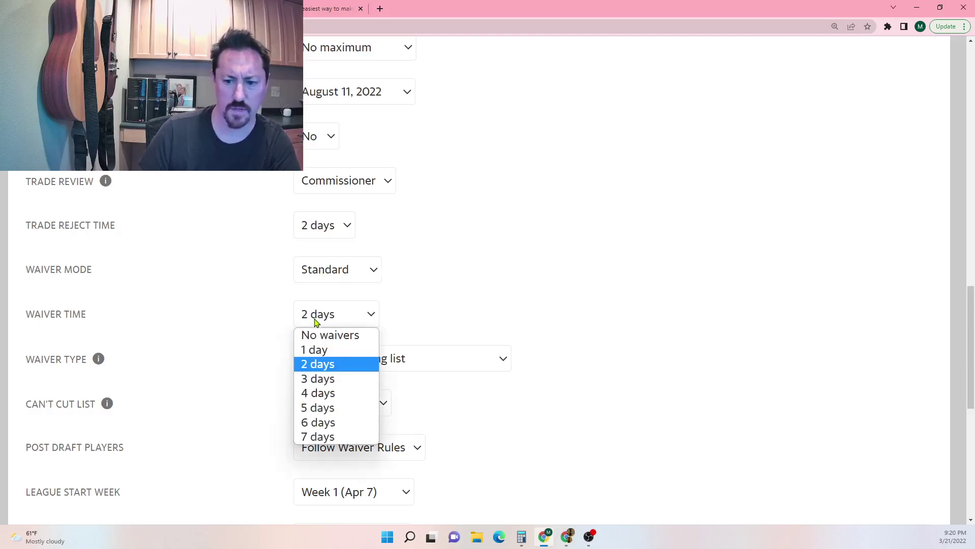
pyautogui.click(316, 350)
pyautogui.scroll(-2, 276, 213)
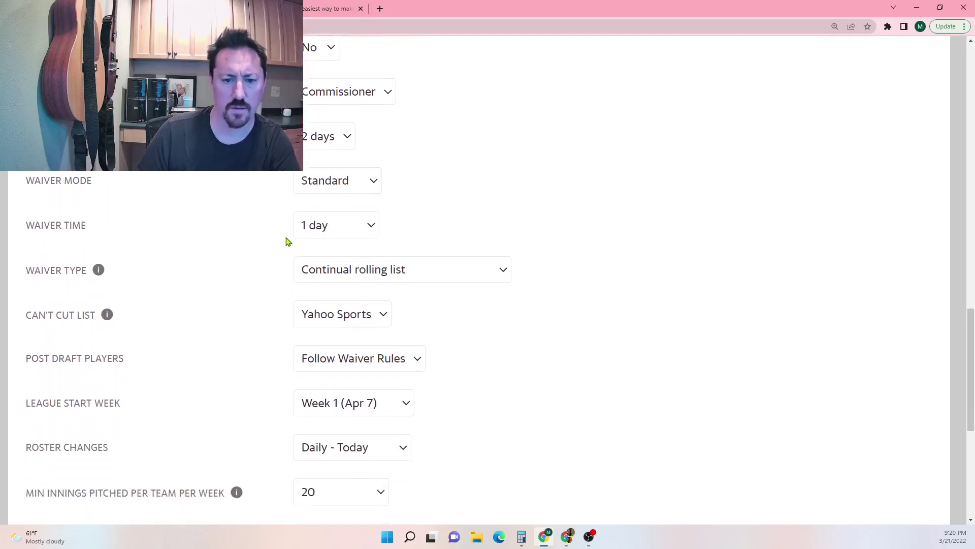
pyautogui.click(330, 262)
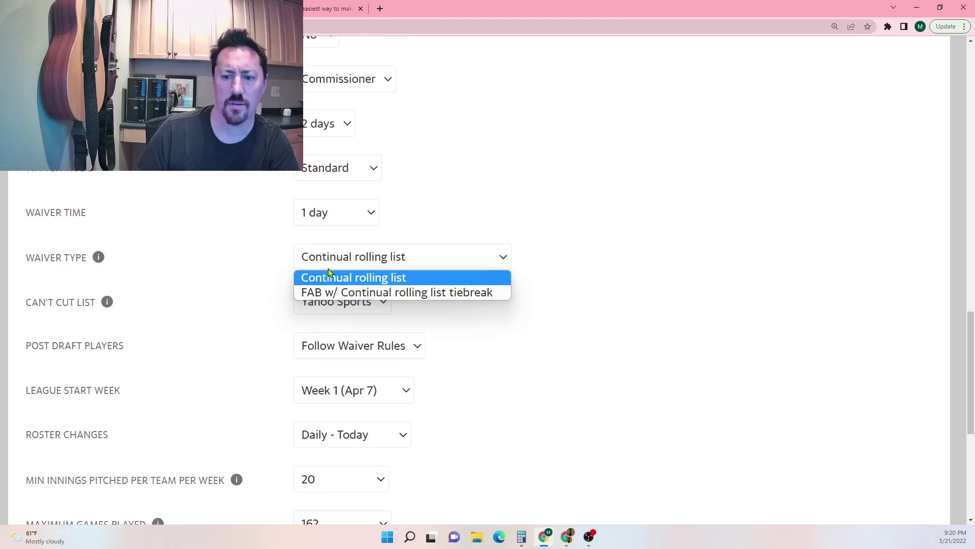
pyautogui.click(331, 277)
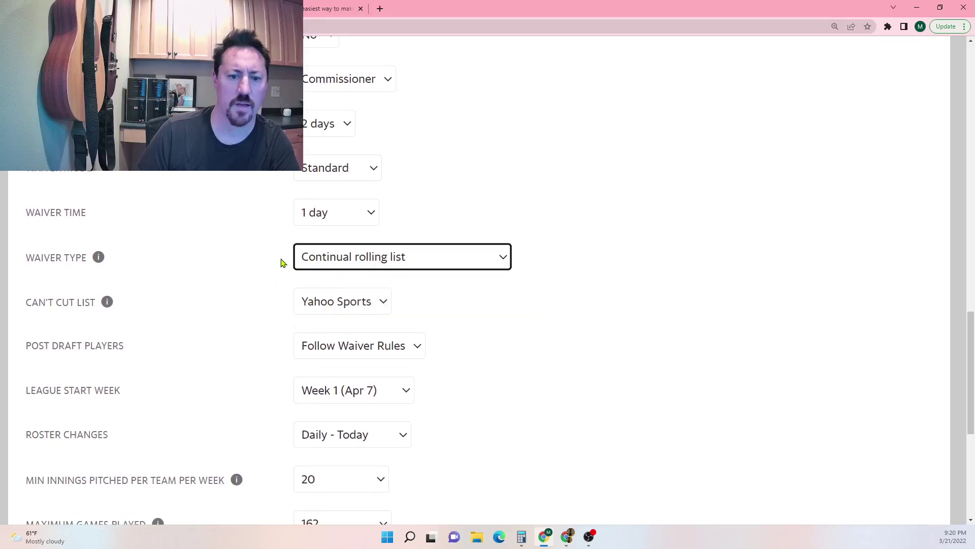
pyautogui.click(320, 263)
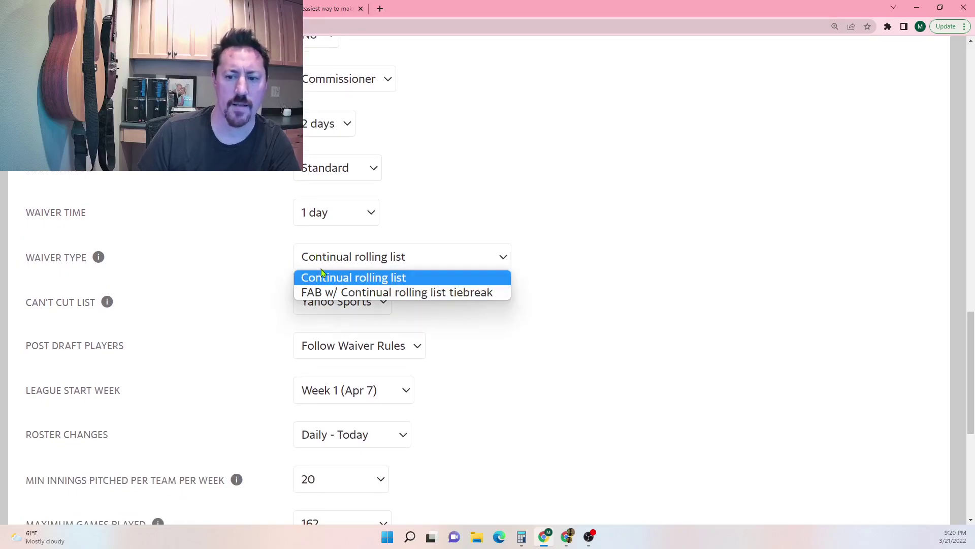
pyautogui.click(325, 292)
pyautogui.click(277, 264)
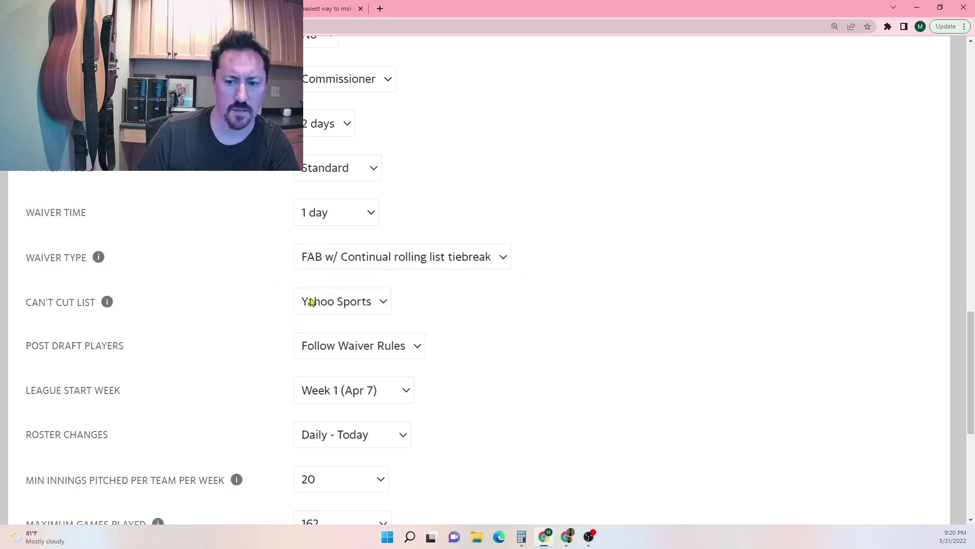
# - Keep Daily - Today roster changes and 20 minimum innings, and make the league publicly viewable
pyautogui.scroll(-1, 278, 318)
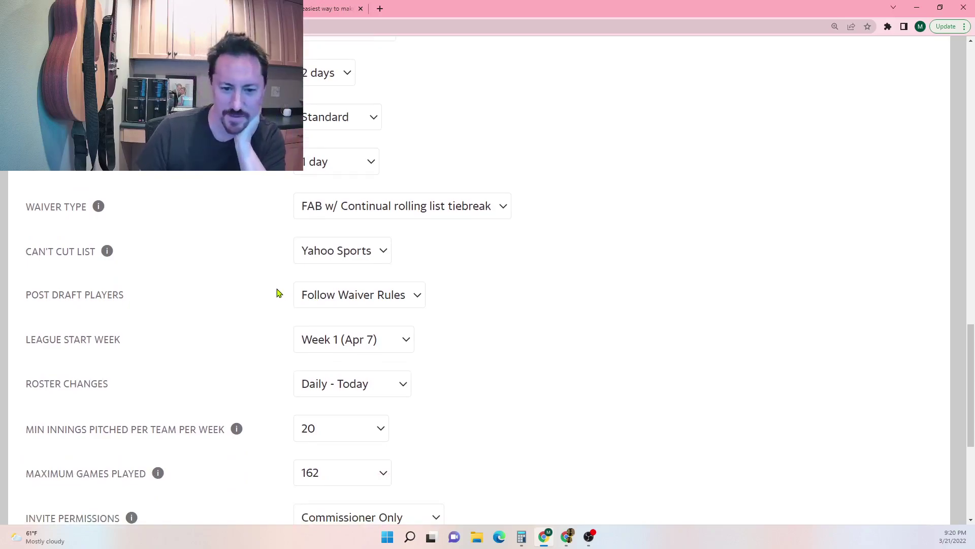
pyautogui.scroll(-3, 262, 257)
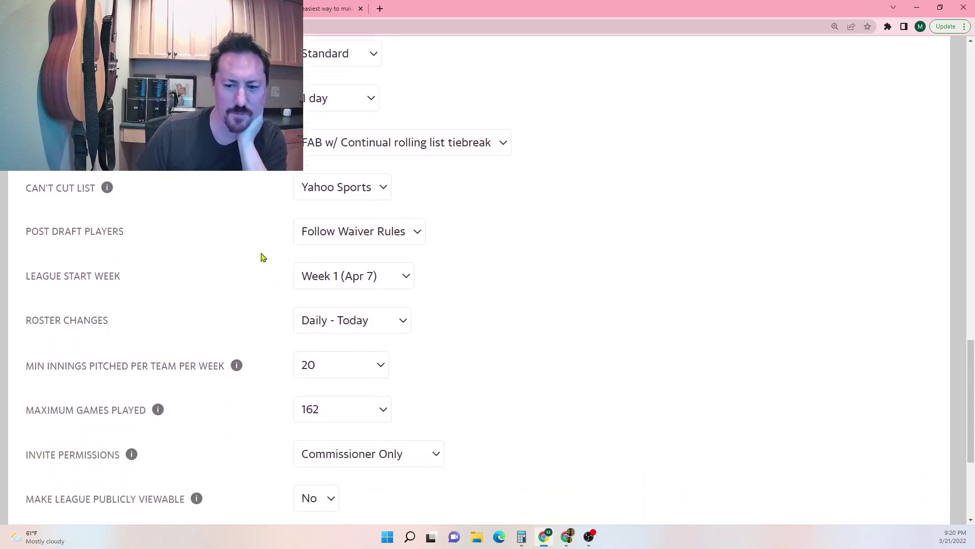
pyautogui.click(306, 236)
pyautogui.click(328, 233)
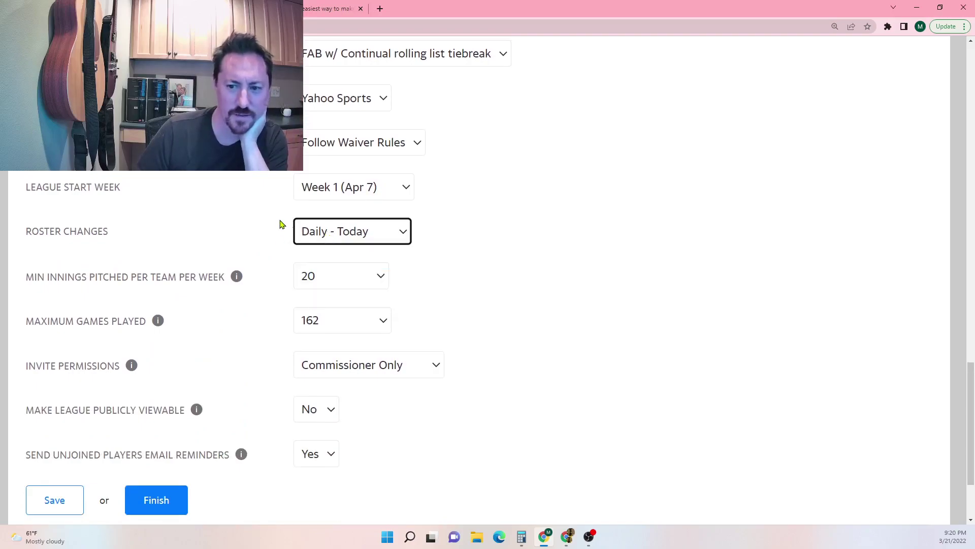
pyautogui.click(283, 214)
pyautogui.scroll(-1, 286, 213)
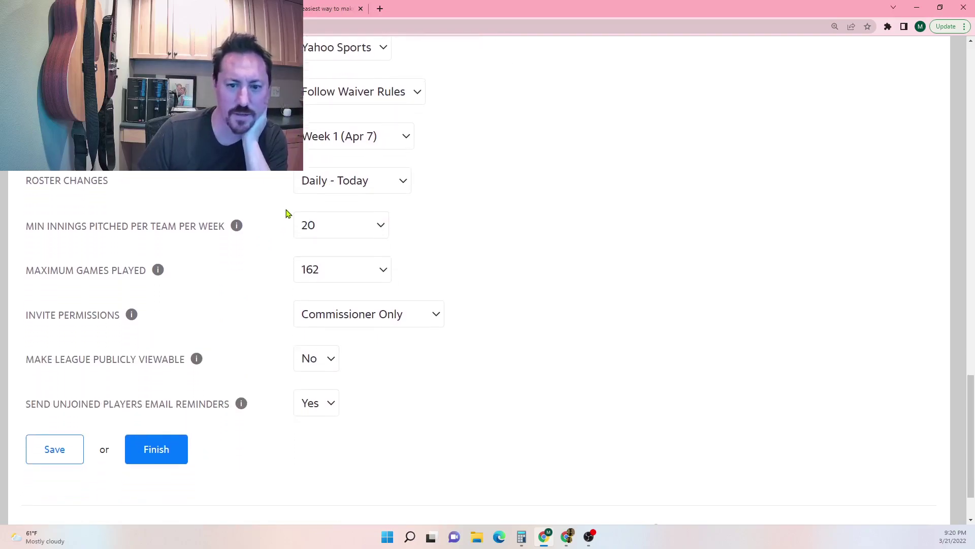
pyautogui.click(341, 224)
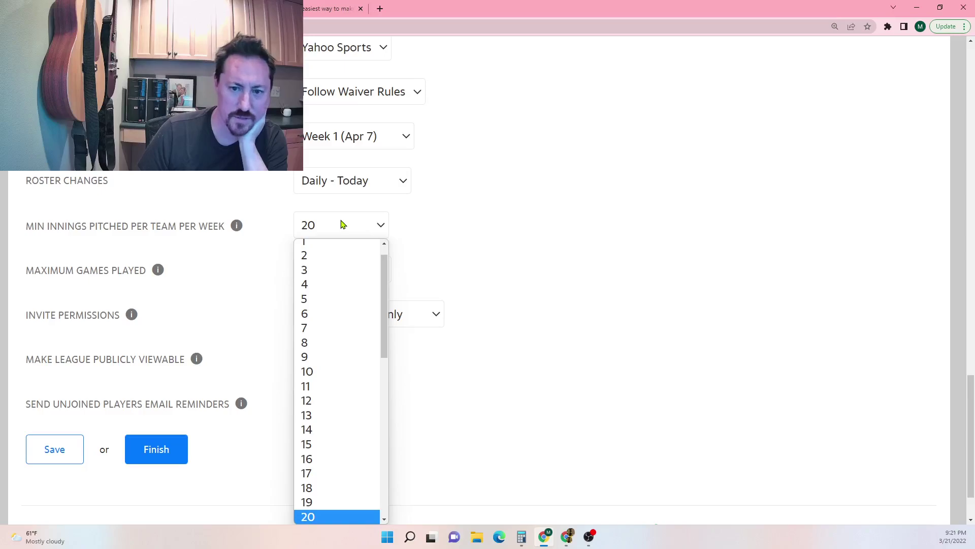
pyautogui.click(342, 224)
pyautogui.moveTo(237, 225)
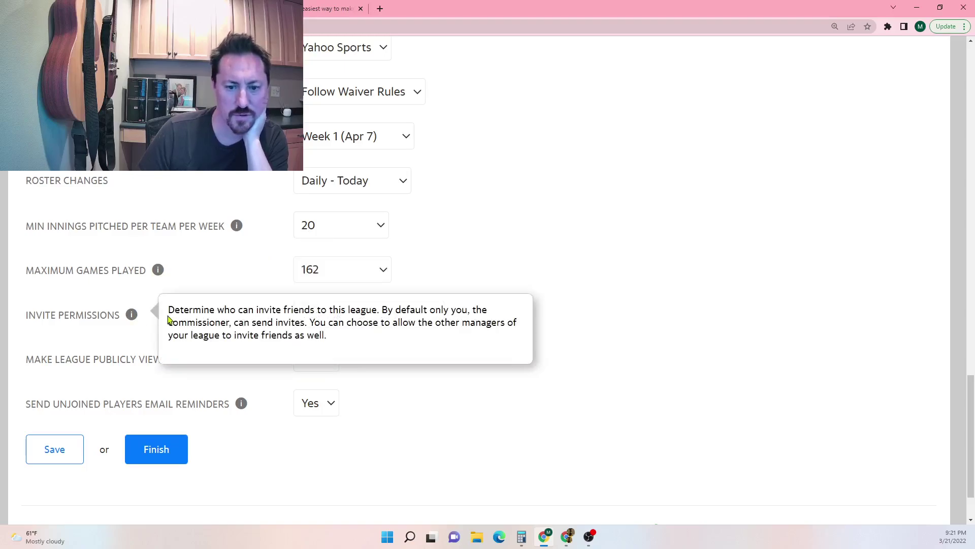
pyautogui.click(329, 360)
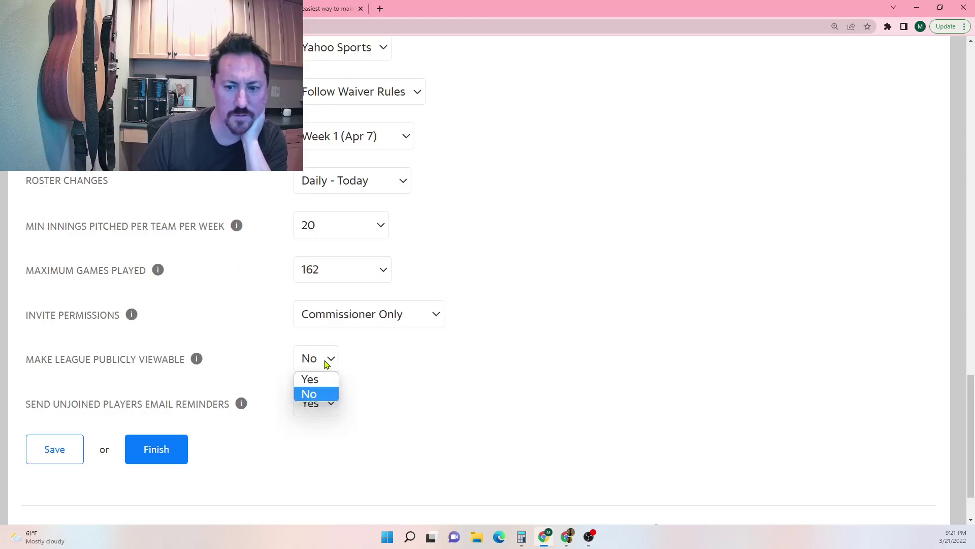
pyautogui.click(319, 378)
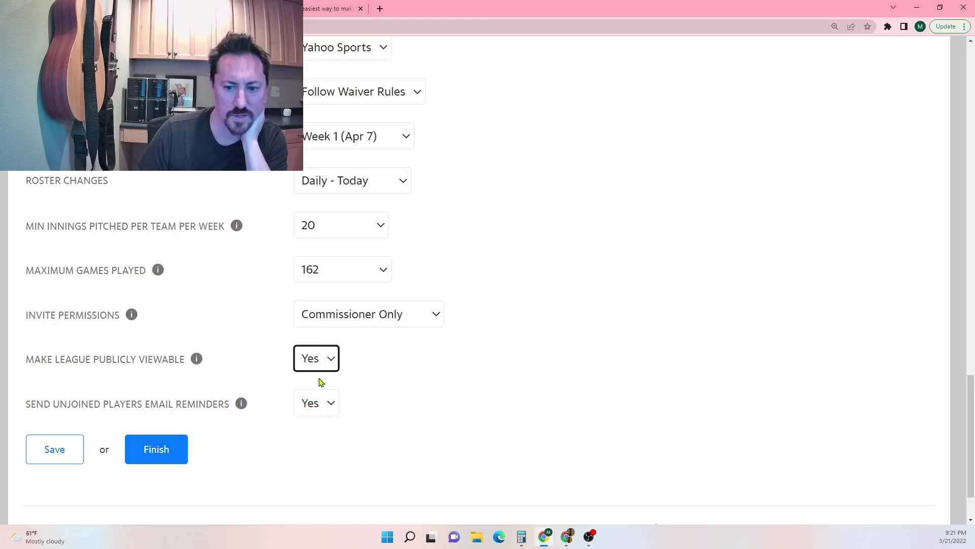
# - Finish creating the Five Minutes of Fantasy league
pyautogui.click(158, 461)
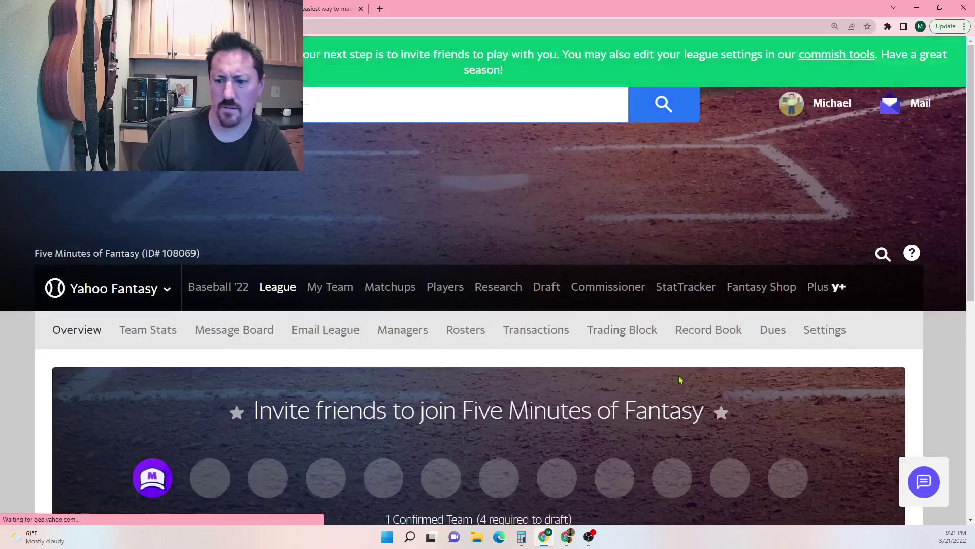
pyautogui.scroll(-4, 681, 380)
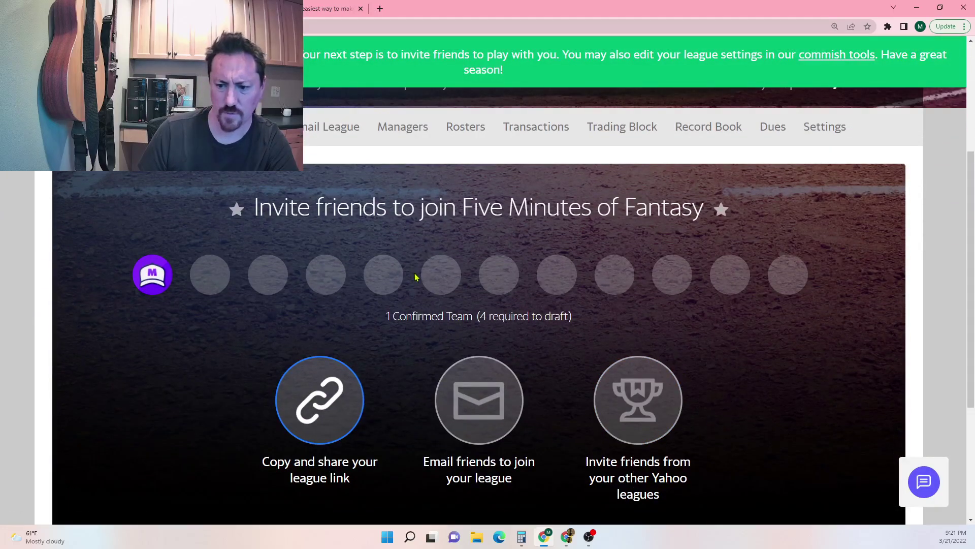
pyautogui.scroll(-3, 415, 278)
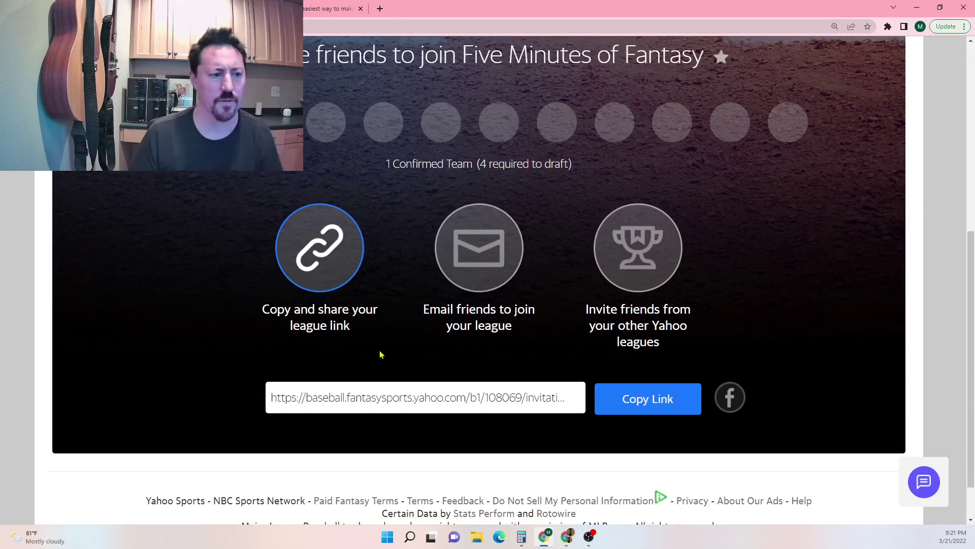
# - Select the full league invitation link on the invite page
pyautogui.hotkey('ctrl', '+')
pyautogui.hotkey('ctrl', '+')
pyautogui.scroll(-5, 505, 322)
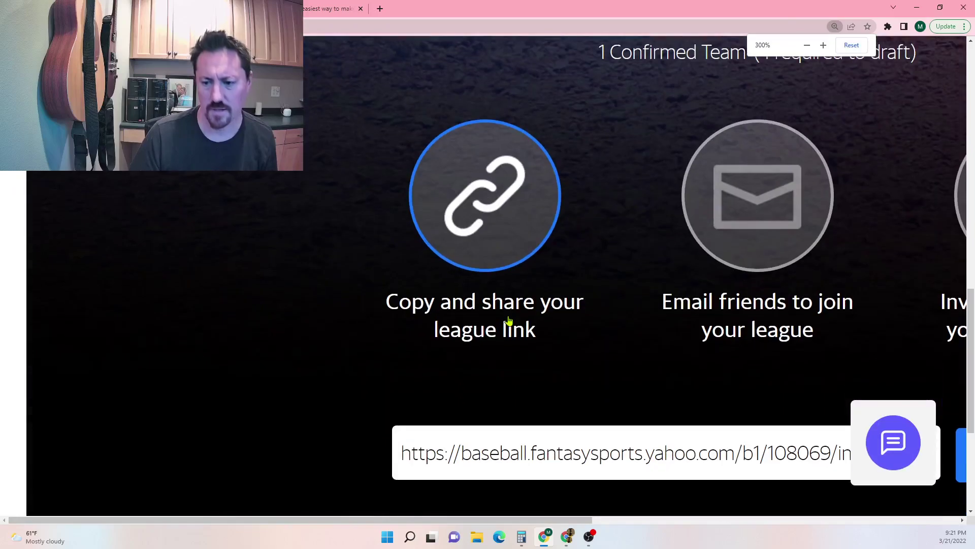
pyautogui.moveTo(470, 521); pyautogui.dragTo(653, 521)
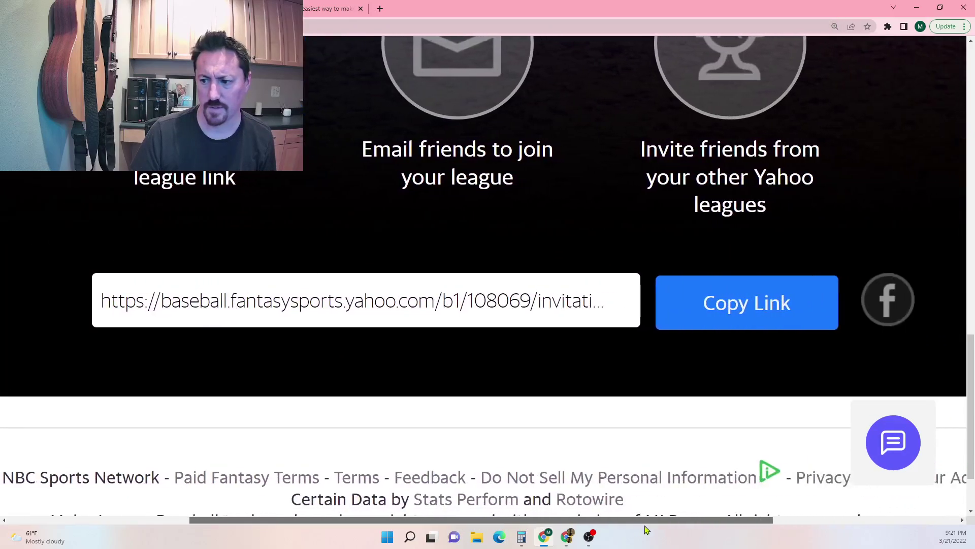
pyautogui.click(511, 301)
pyautogui.click(511, 301)
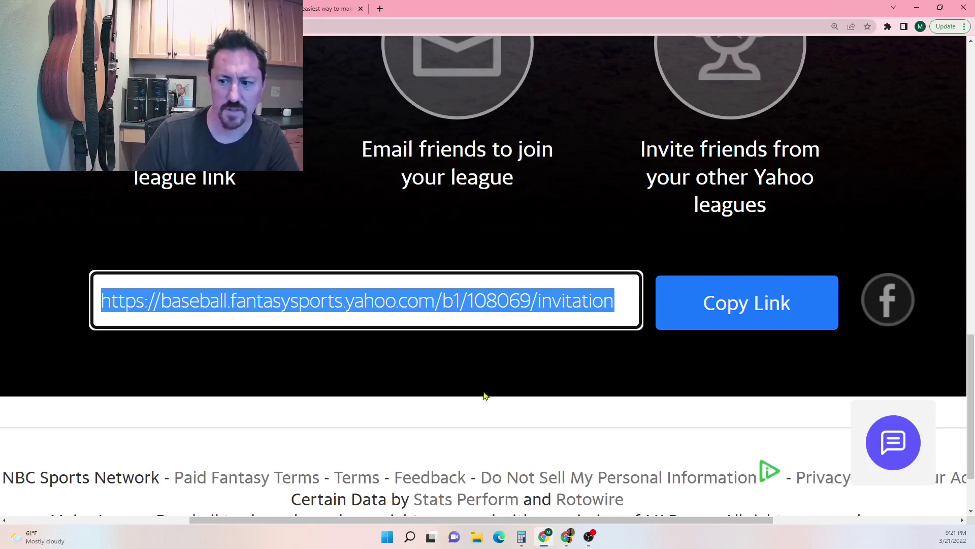
pyautogui.scroll(-2, 492, 367)
pyautogui.scroll(4, 491, 341)
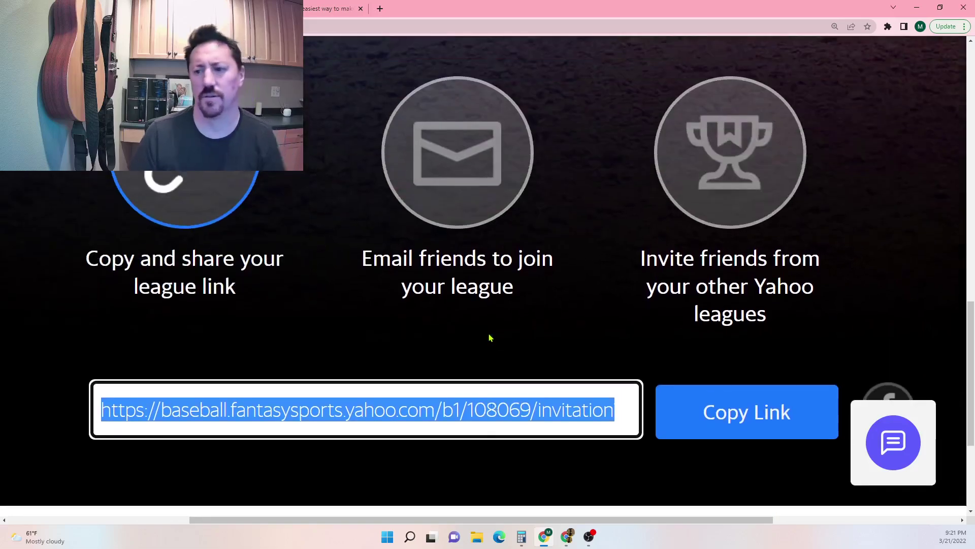
pyautogui.hotkey('ctrl', '0')
pyautogui.scroll(5, 507, 285)
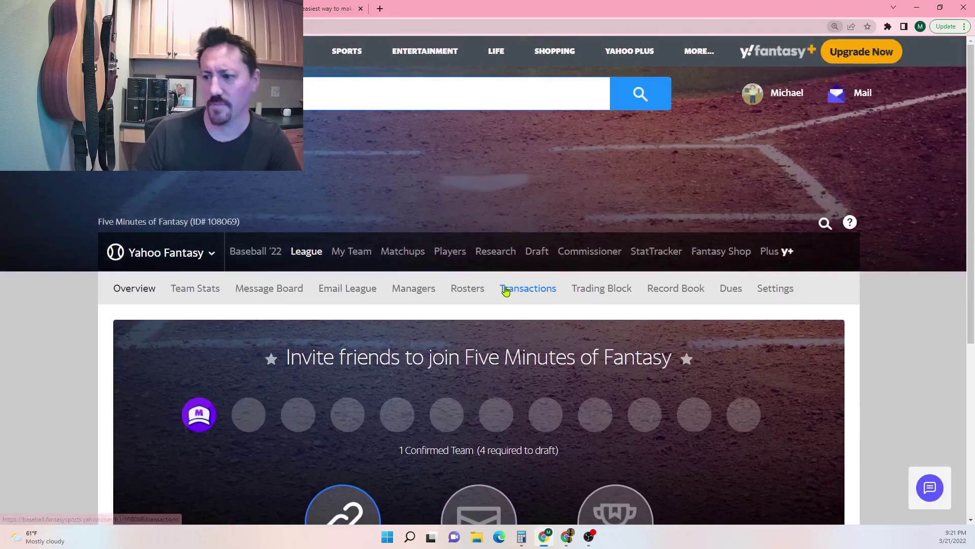
# - Review the league's Scoring & Settings summary page
pyautogui.click(778, 287)
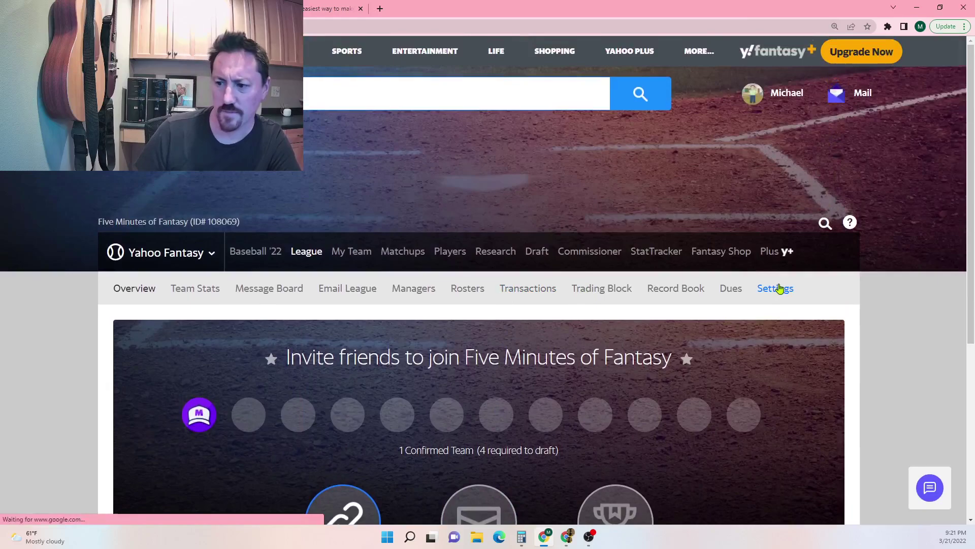
pyautogui.scroll(-2, 437, 274)
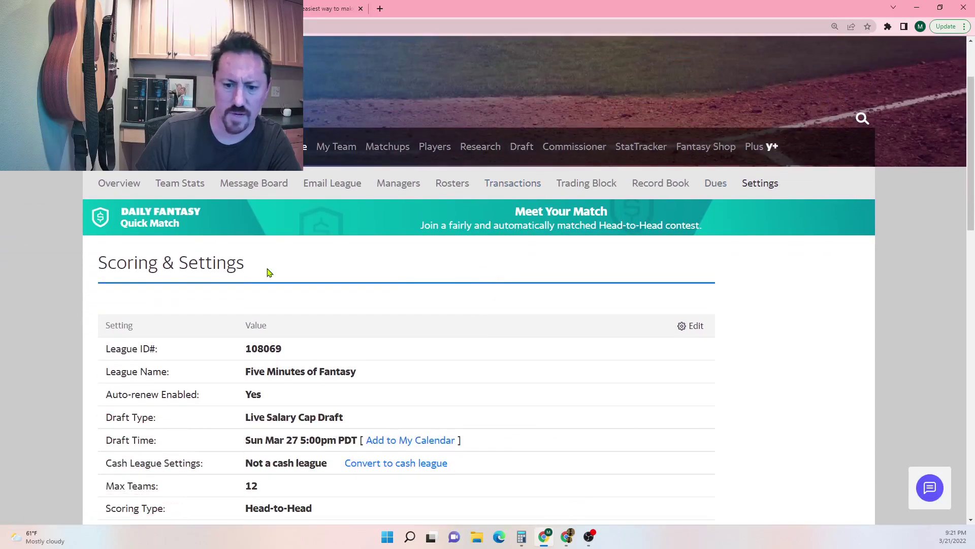
pyautogui.scroll(-2, 262, 285)
pyautogui.scroll(-1, 257, 298)
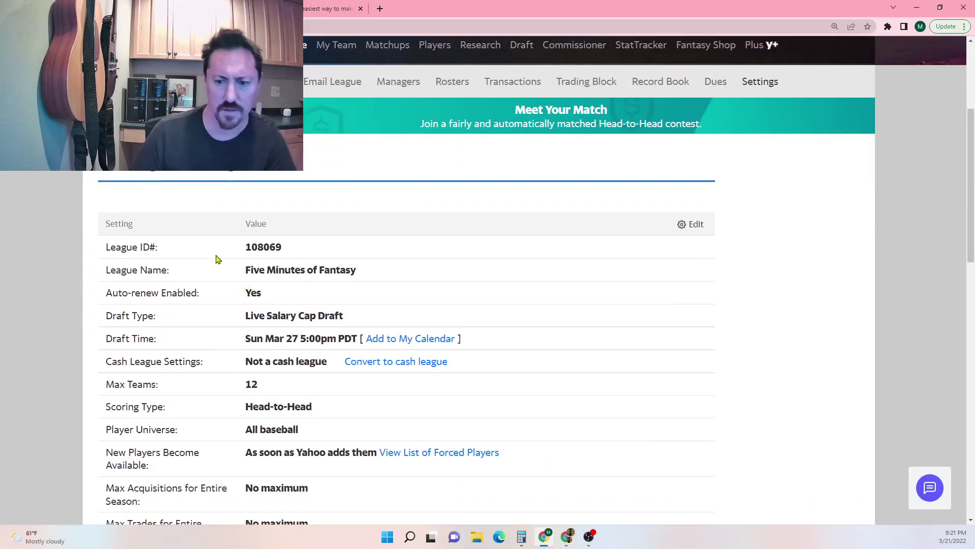
pyautogui.scroll(9, 233, 261)
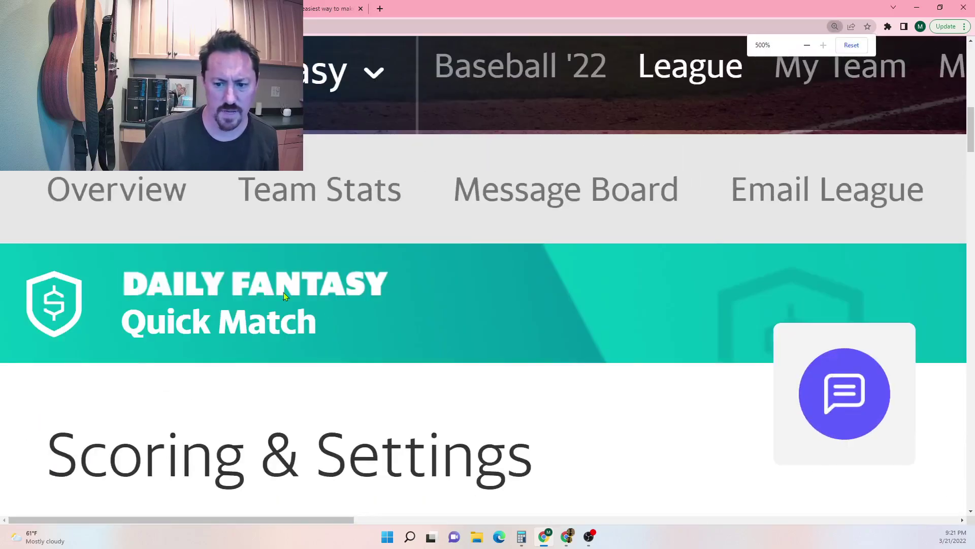
pyautogui.scroll(-3, 395, 318)
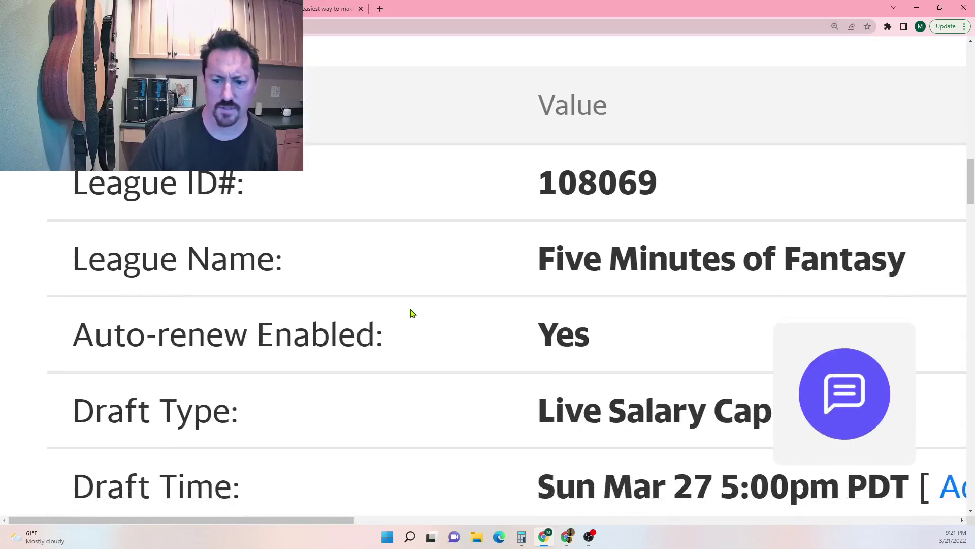
pyautogui.scroll(-2, 411, 313)
pyautogui.scroll(-1, 409, 307)
pyautogui.scroll(-6, 410, 312)
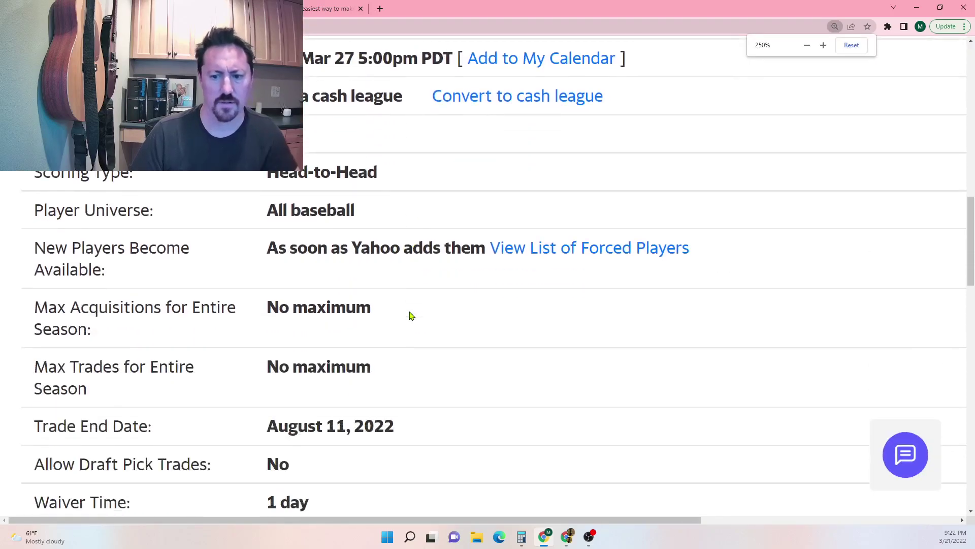
pyautogui.scroll(-2, 424, 325)
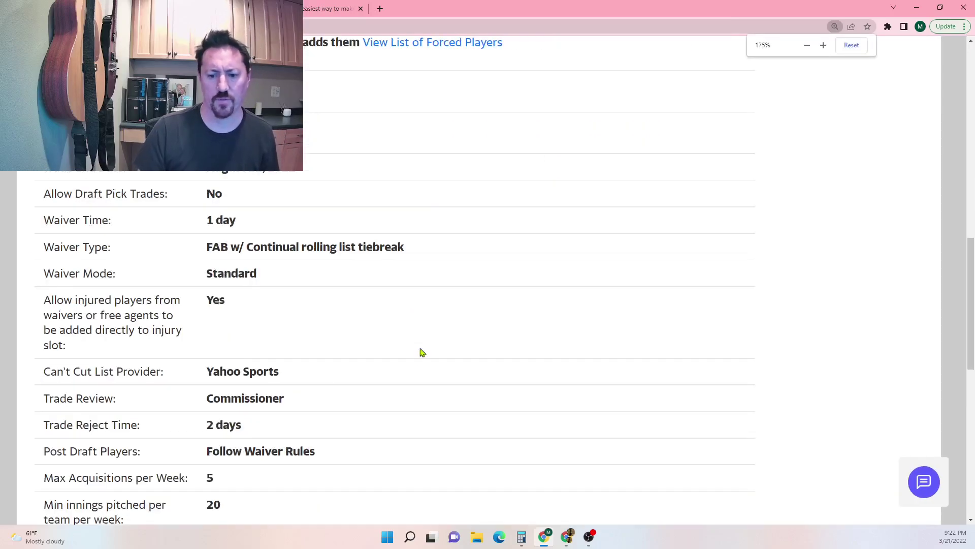
pyautogui.scroll(-3, 420, 351)
pyautogui.scroll(-5, 315, 264)
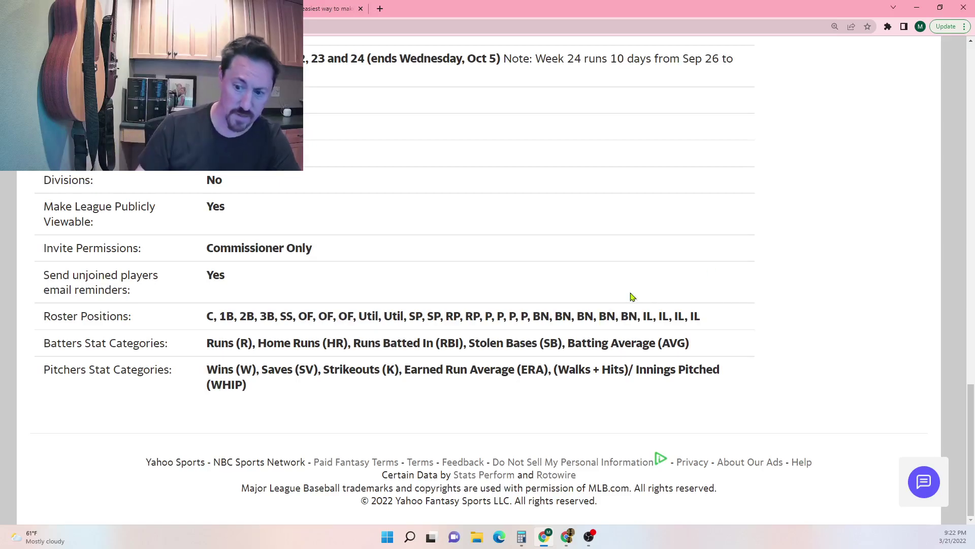
pyautogui.scroll(20, 632, 296)
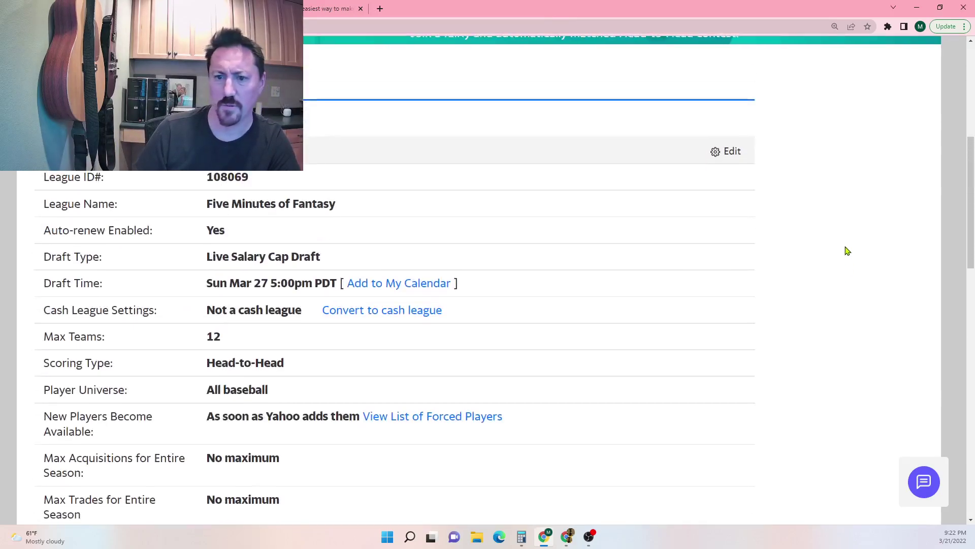
# - Open the League Settings form for editing
pyautogui.click(734, 157)
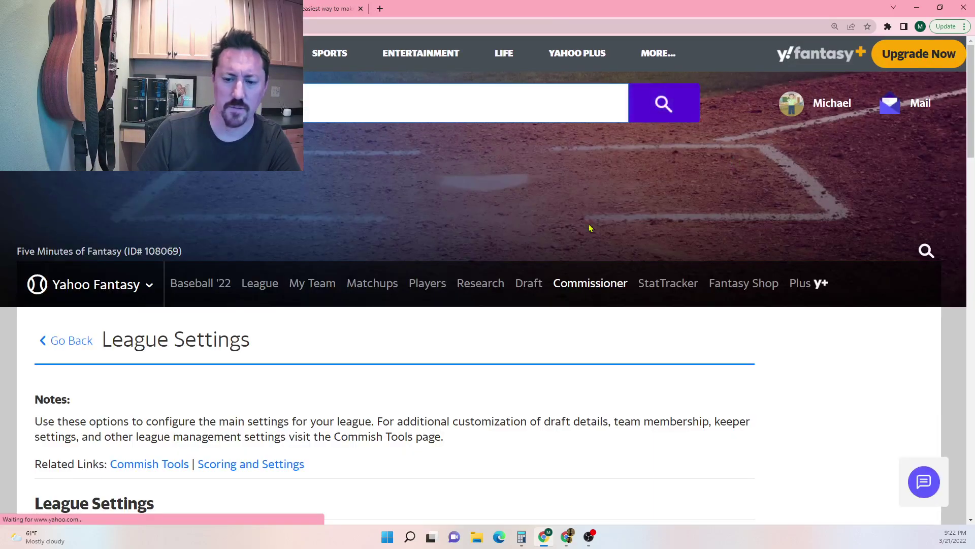
pyautogui.scroll(-15, 476, 325)
pyautogui.scroll(-10, 331, 287)
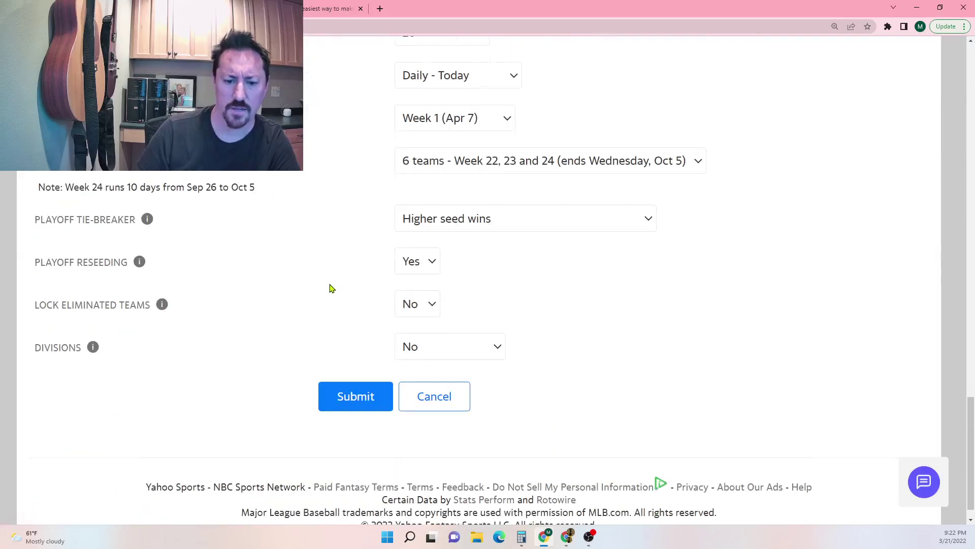
# - Revisit the league's scoring and settings summary
pyautogui.scroll(20, 376, 322)
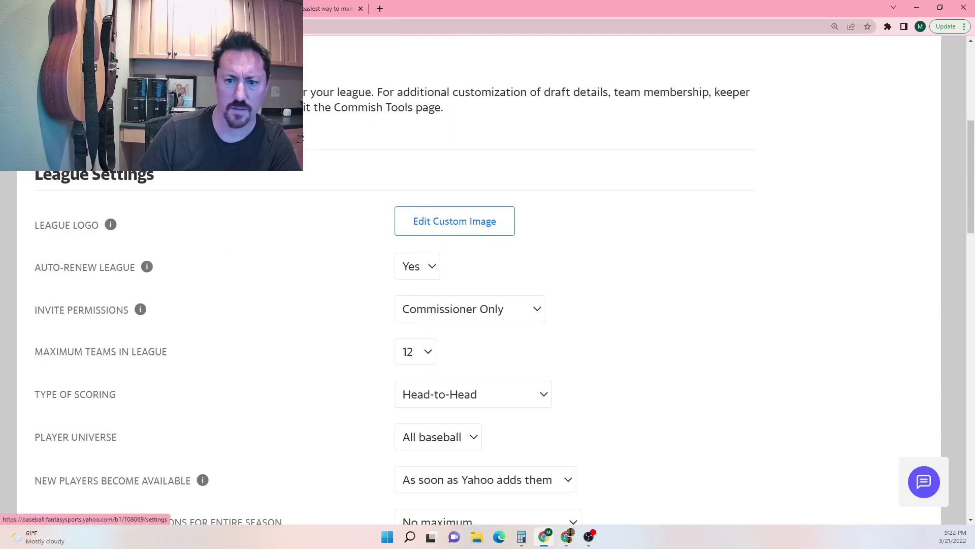
pyautogui.click(228, 127)
pyautogui.scroll(-15, 264, 218)
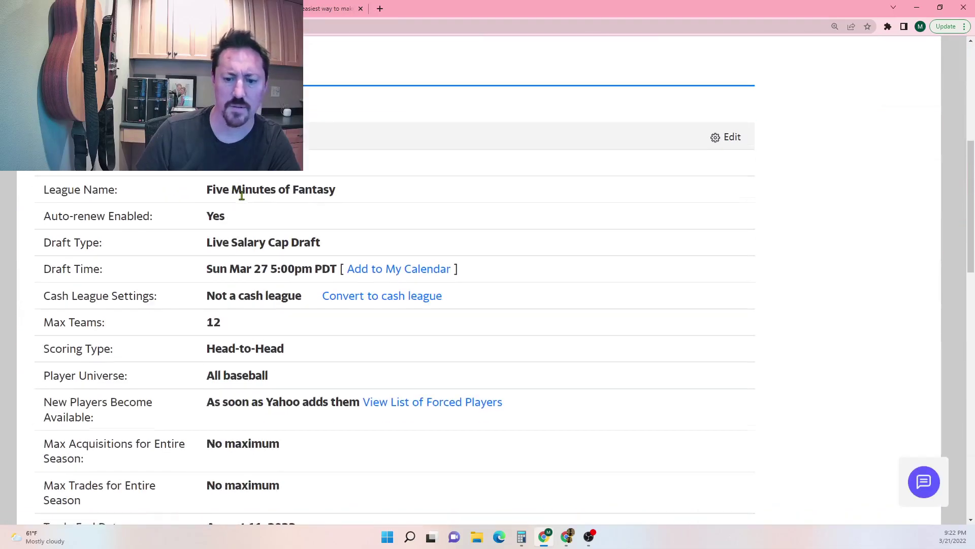
pyautogui.scroll(15, 264, 218)
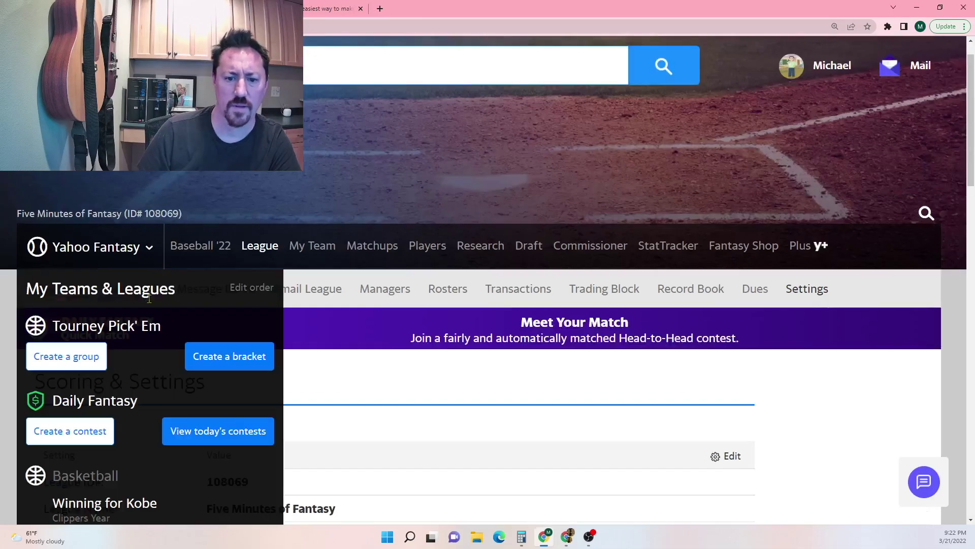
pyautogui.scroll(-4, 279, 359)
# - Return to League Settings and open the Commish Tools Rosters & Scoring options
pyautogui.rightClick(260, 332)
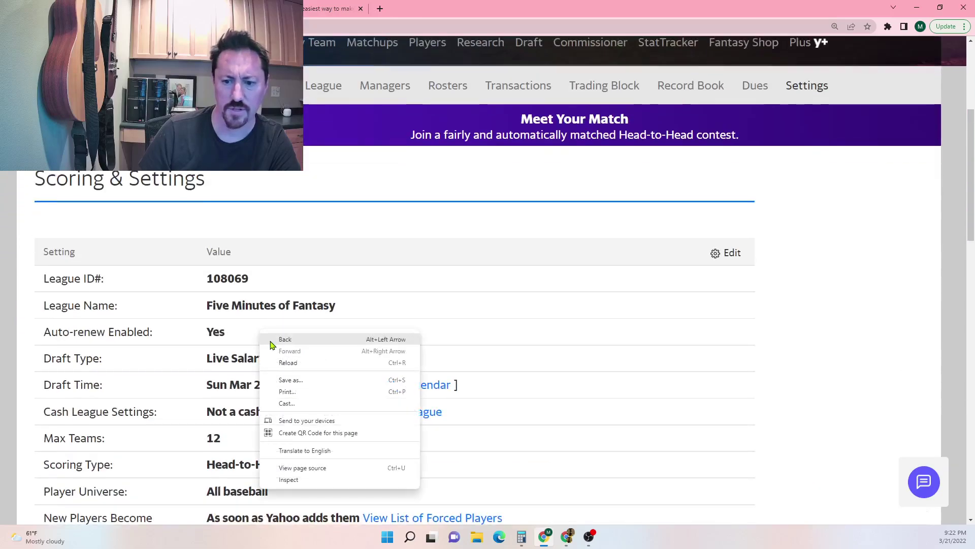
pyautogui.click(275, 342)
pyautogui.scroll(4, 230, 288)
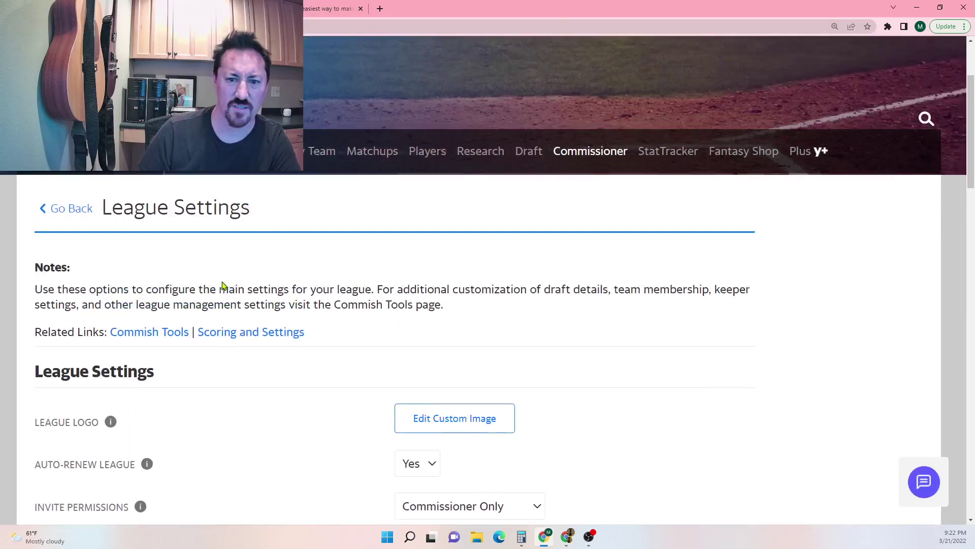
pyautogui.click(148, 338)
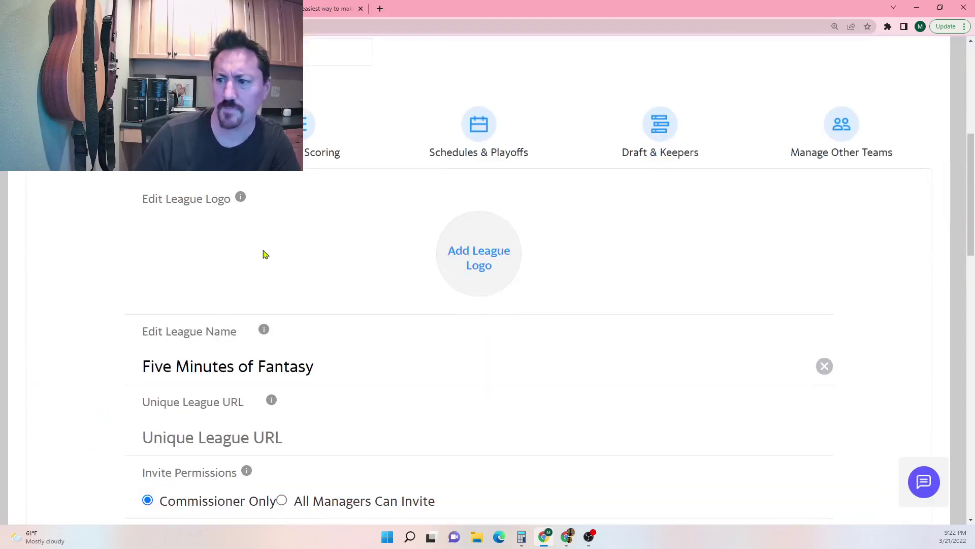
pyautogui.click(311, 152)
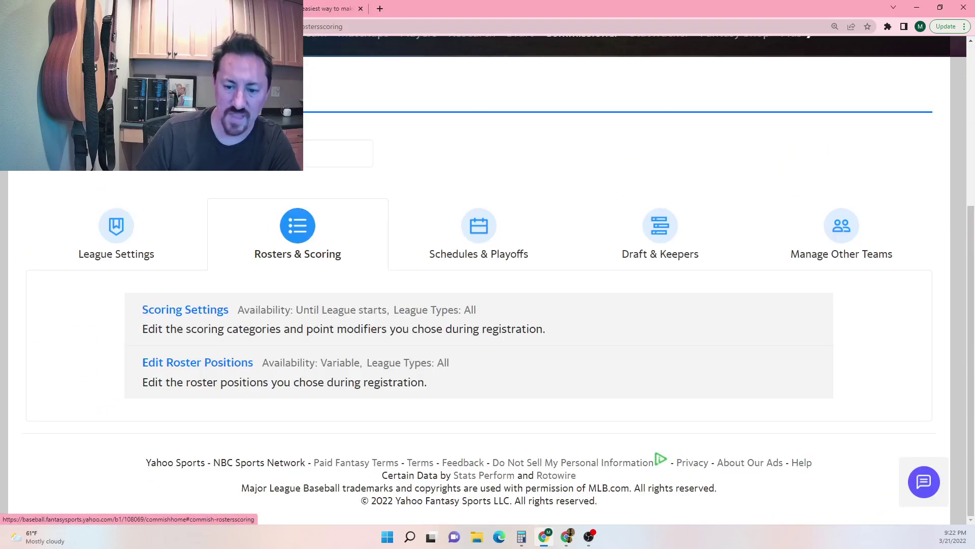
# - Add Saves + Holds as a pitching scoring category
pyautogui.click(198, 308)
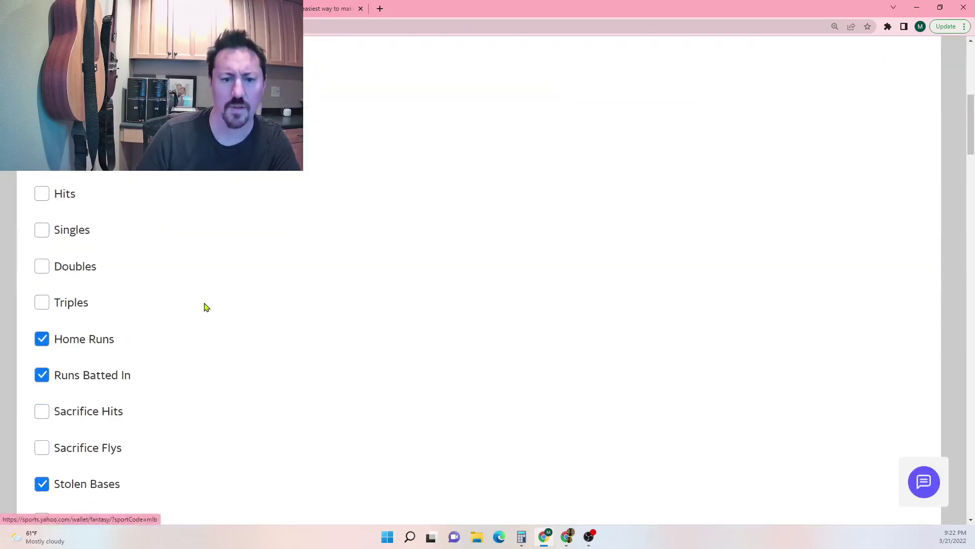
pyautogui.scroll(-20, 196, 294)
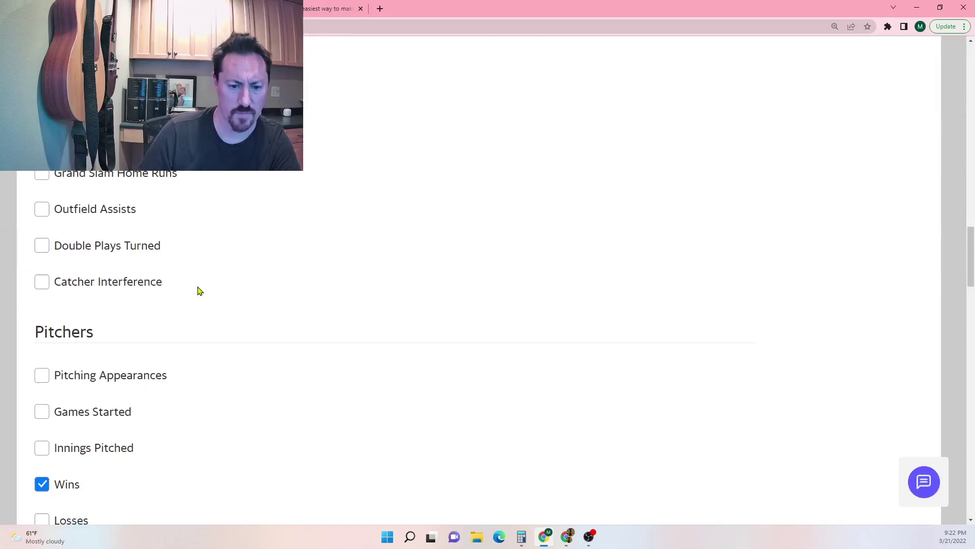
pyautogui.scroll(-10, 197, 286)
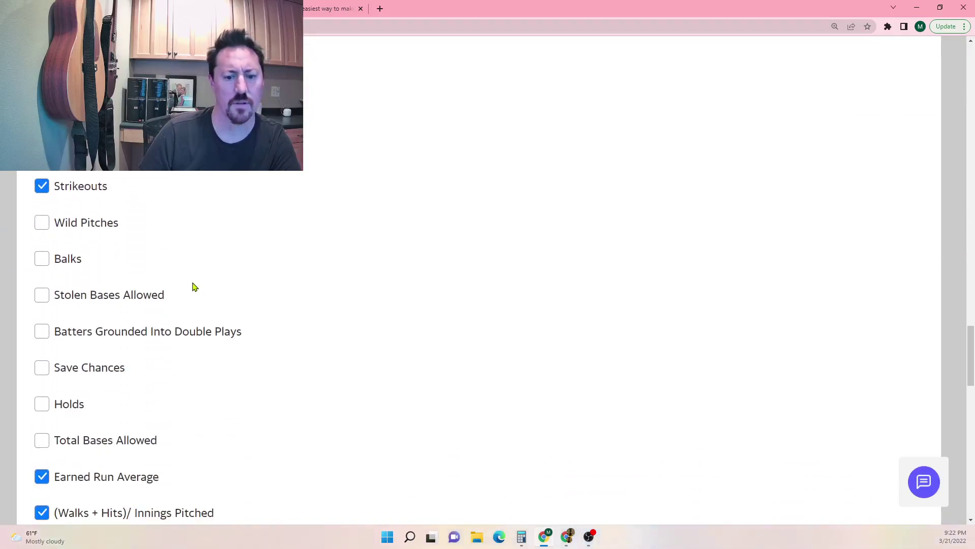
pyautogui.scroll(-3, 116, 223)
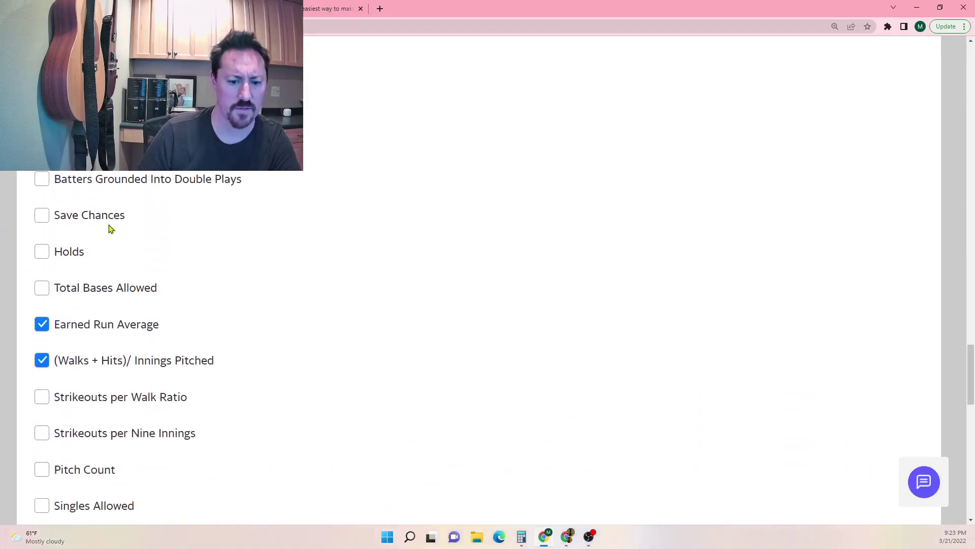
pyautogui.scroll(-11, 95, 234)
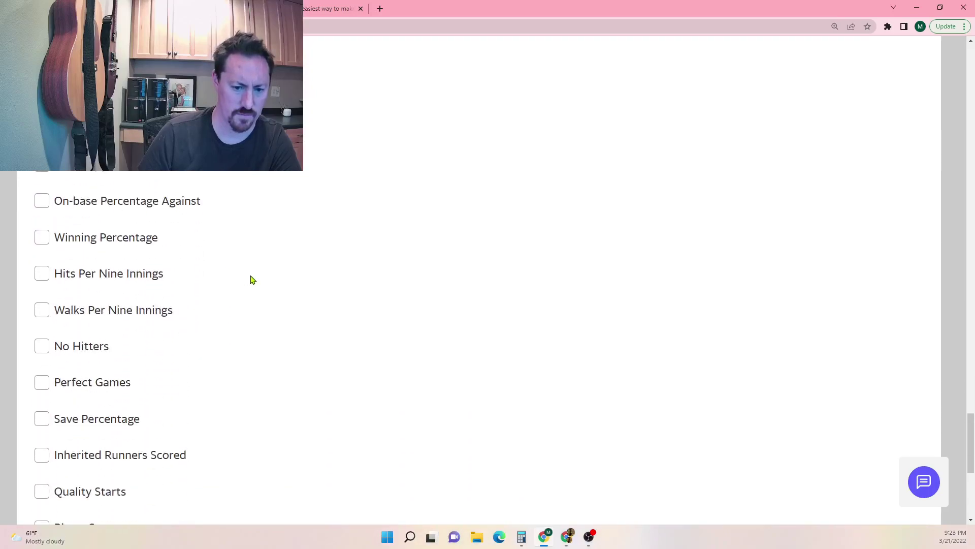
pyautogui.scroll(-7, 249, 279)
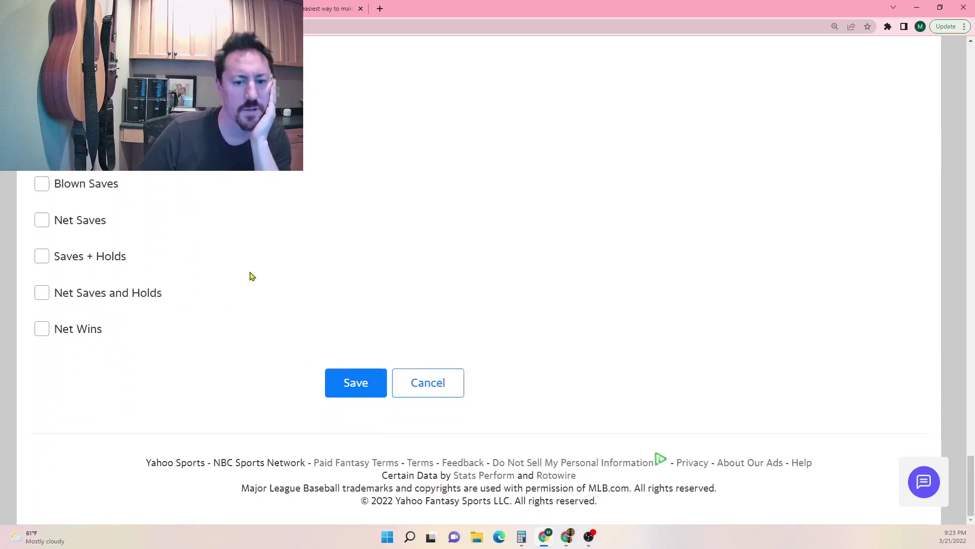
pyautogui.click(43, 256)
# - Remove Saves and add Innings Pitched to the pitching categories
pyautogui.scroll(9, 47, 259)
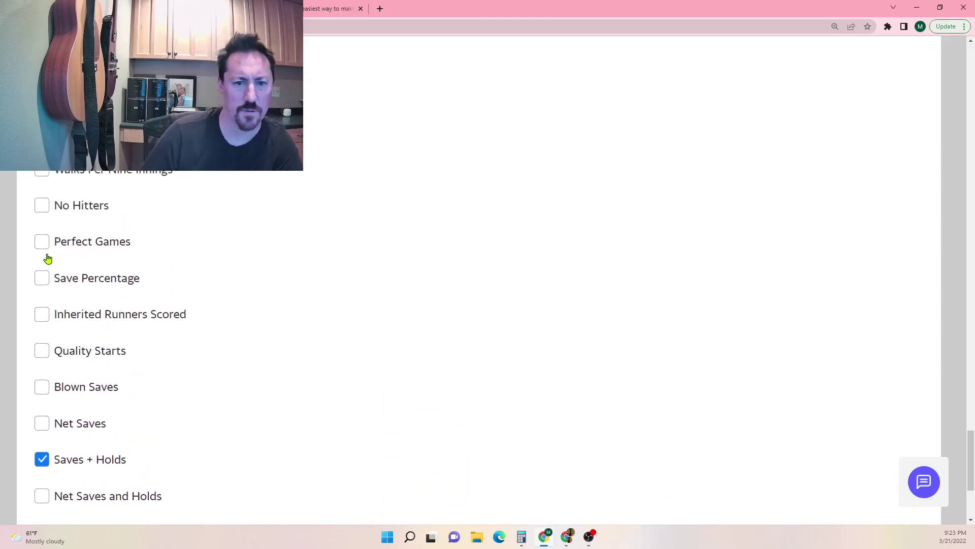
pyautogui.scroll(5, 47, 259)
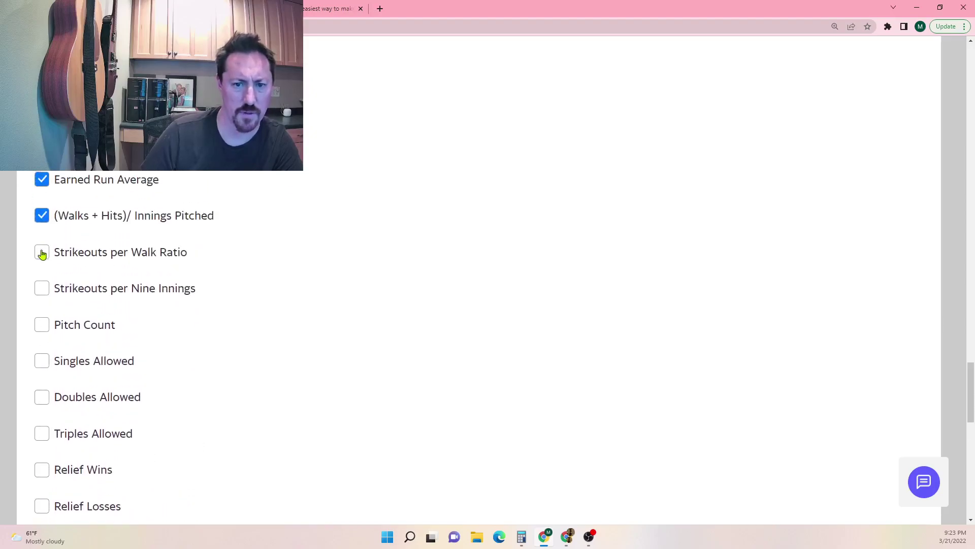
pyautogui.scroll(5, 42, 241)
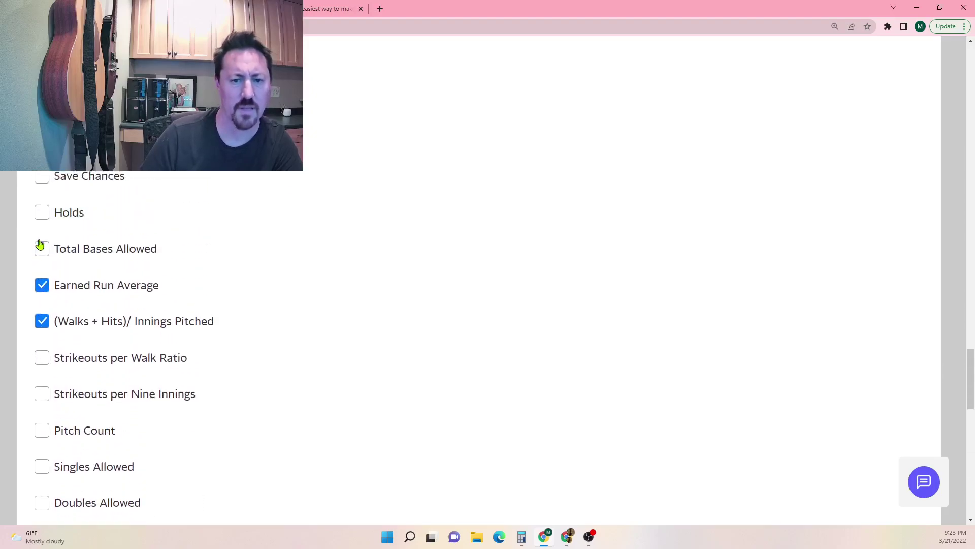
pyautogui.scroll(6, 42, 241)
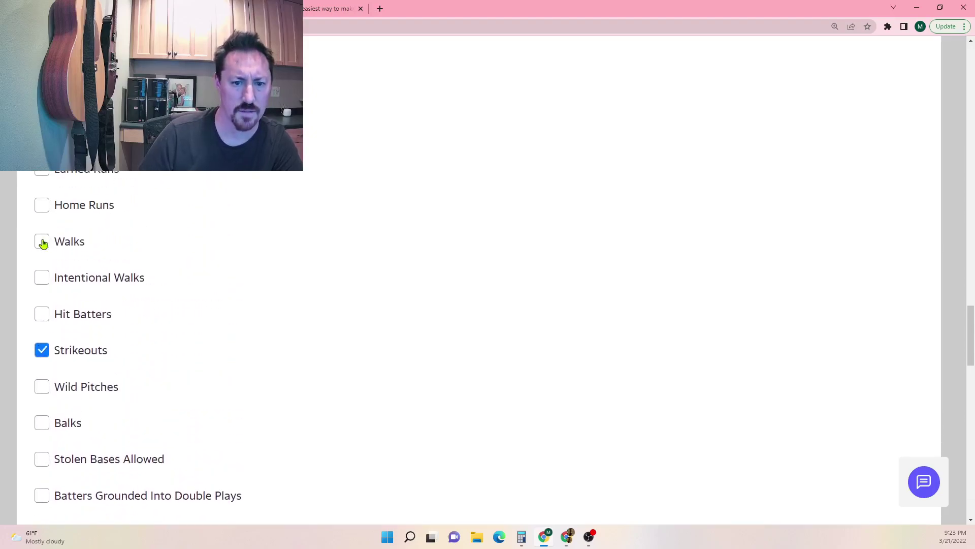
pyautogui.click(43, 243)
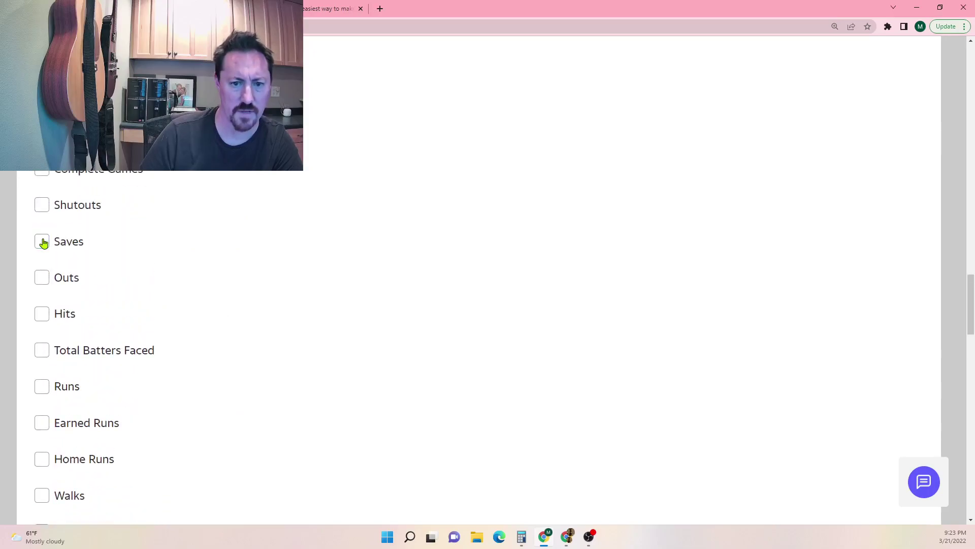
pyautogui.scroll(2, 43, 243)
pyautogui.scroll(1, 42, 242)
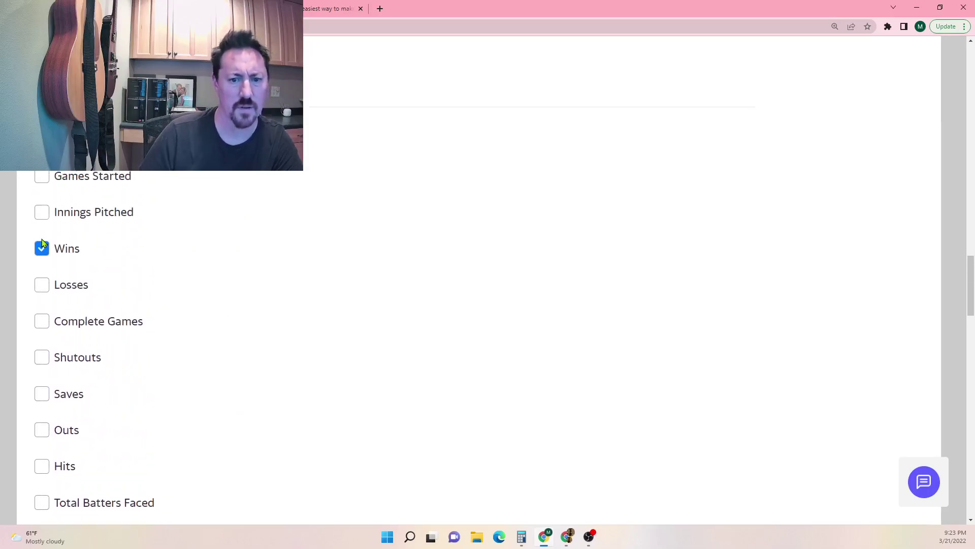
pyautogui.click(41, 215)
pyautogui.scroll(-15, 51, 224)
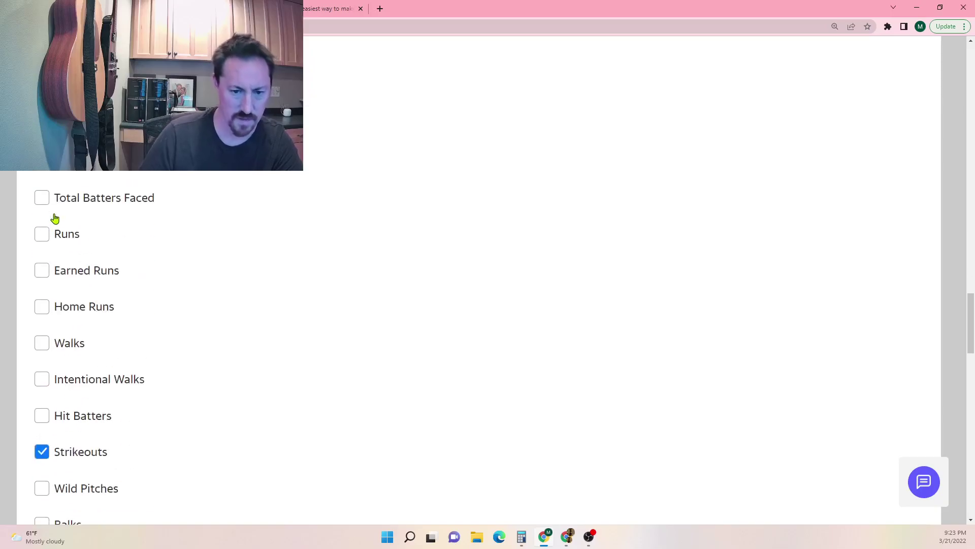
pyautogui.scroll(20, 61, 254)
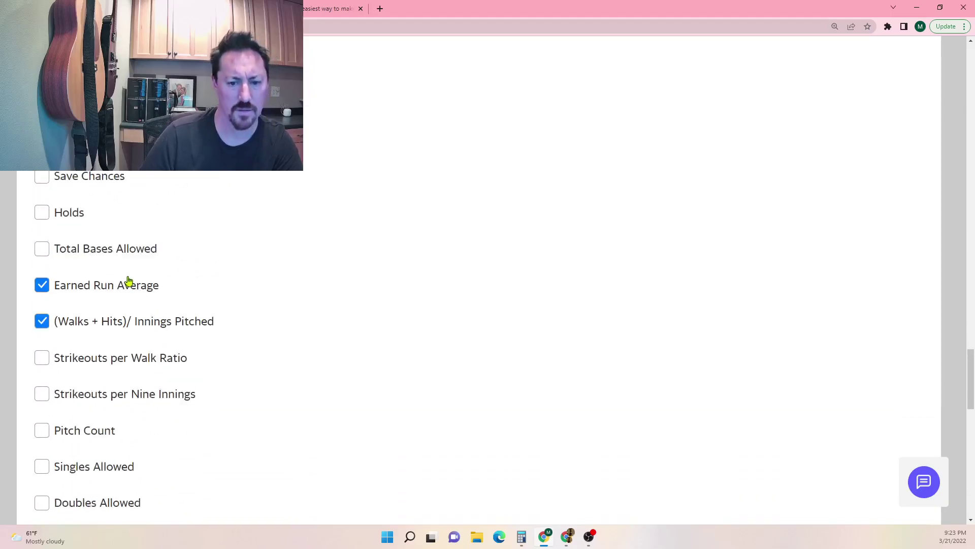
# - Check the slugging percentage box in the Batters scoring categories list
pyautogui.scroll(3, 114, 290)
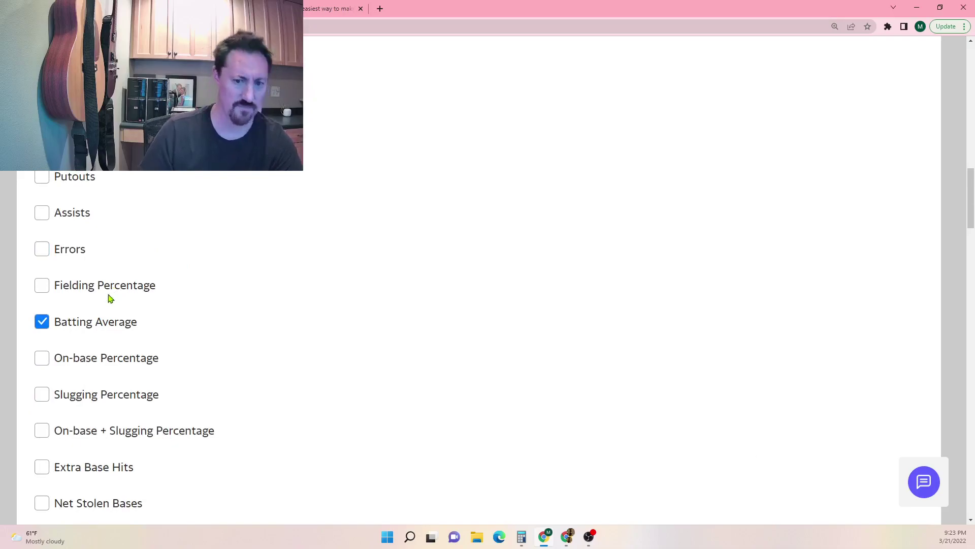
pyautogui.scroll(2, 112, 291)
pyautogui.scroll(2, 110, 290)
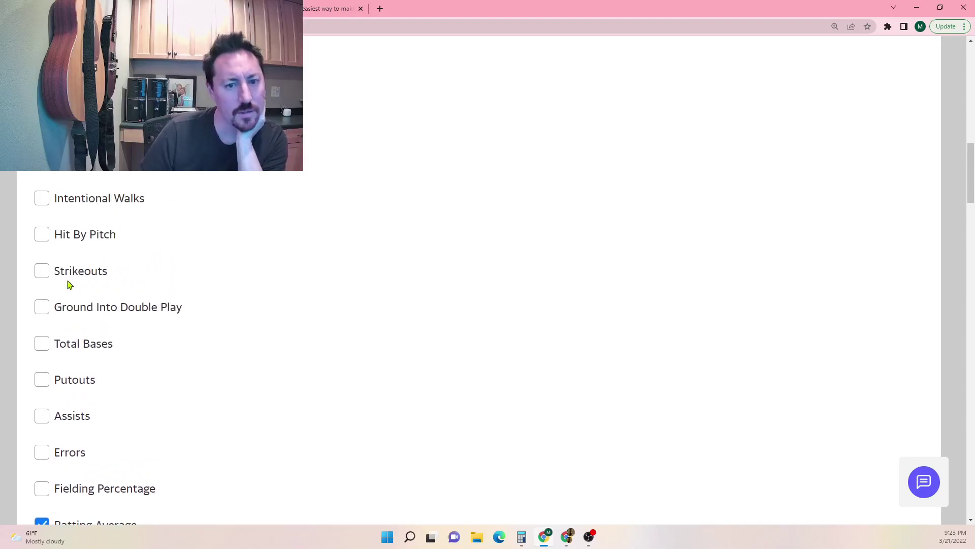
pyautogui.scroll(7, 70, 284)
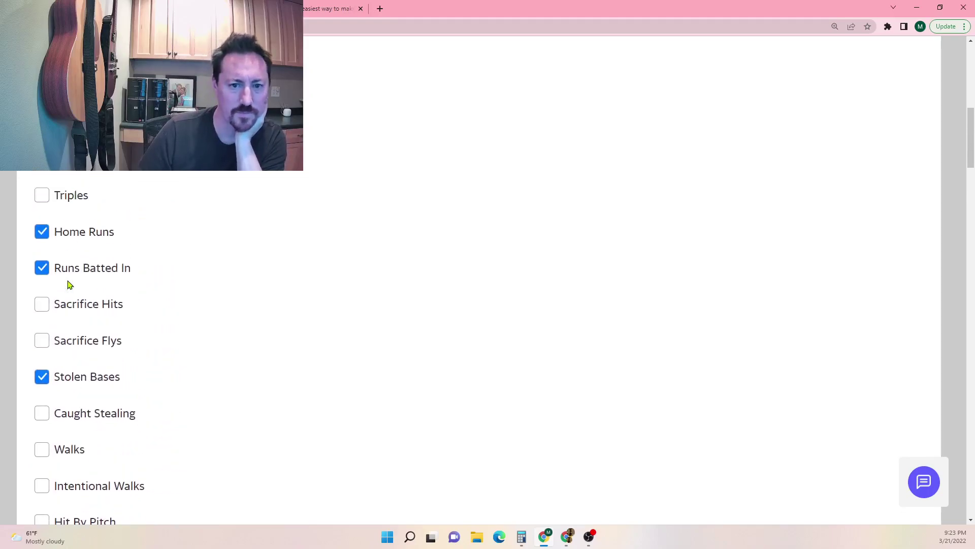
pyautogui.scroll(3, 70, 284)
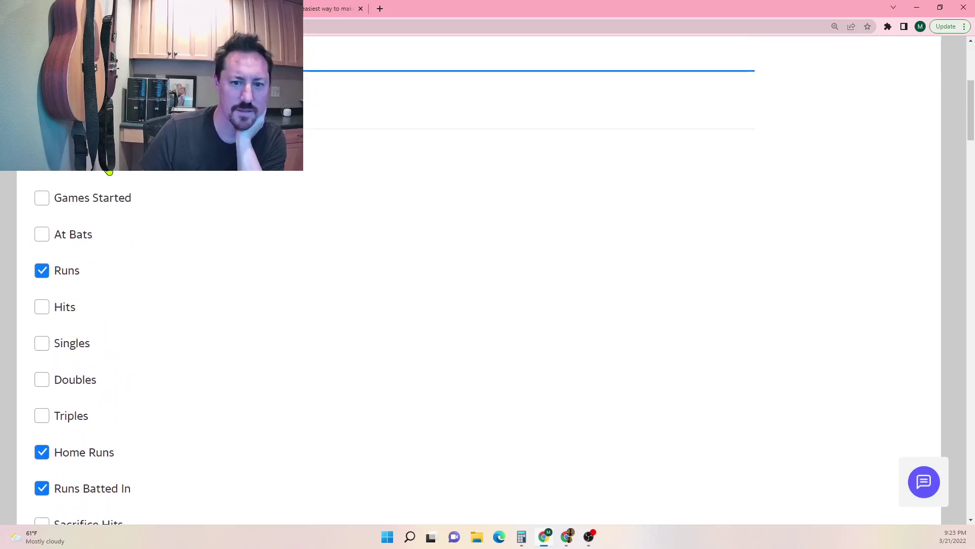
pyautogui.scroll(-4, 109, 171)
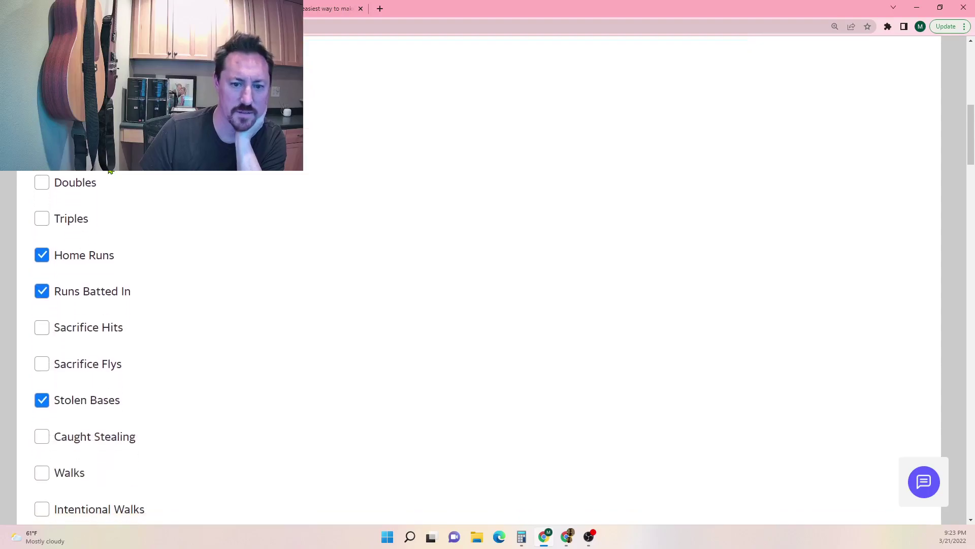
pyautogui.scroll(-1, 111, 171)
pyautogui.scroll(-1, 110, 172)
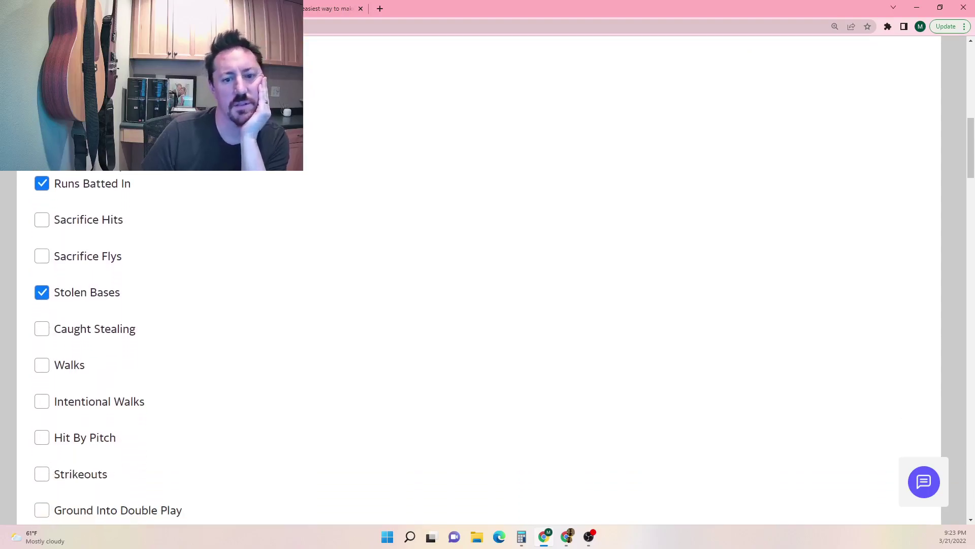
pyautogui.scroll(-3, 126, 174)
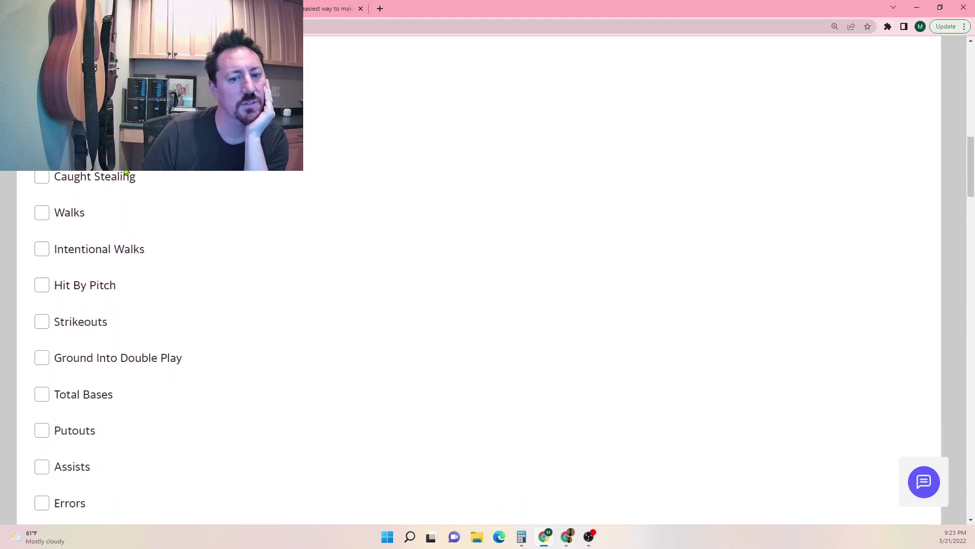
pyautogui.scroll(-1, 127, 174)
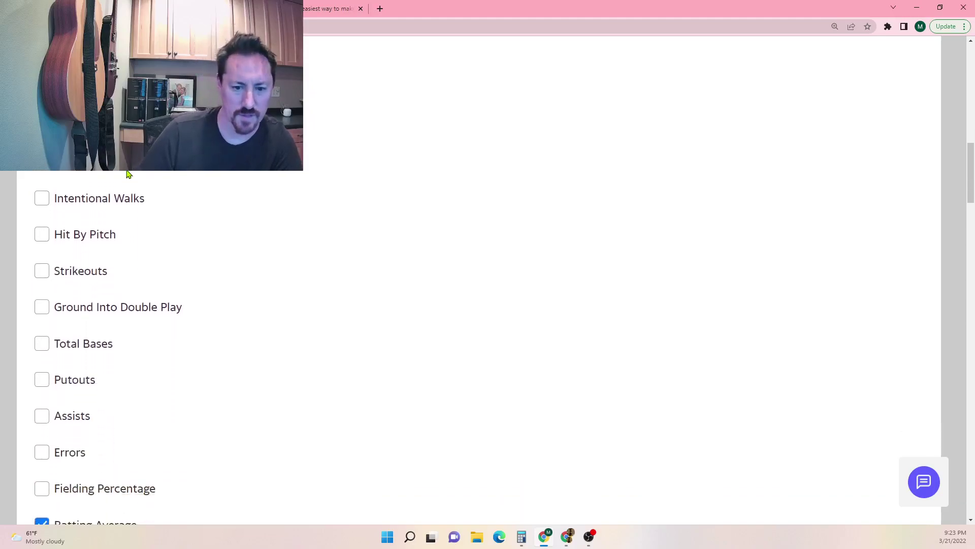
pyautogui.scroll(-5, 127, 345)
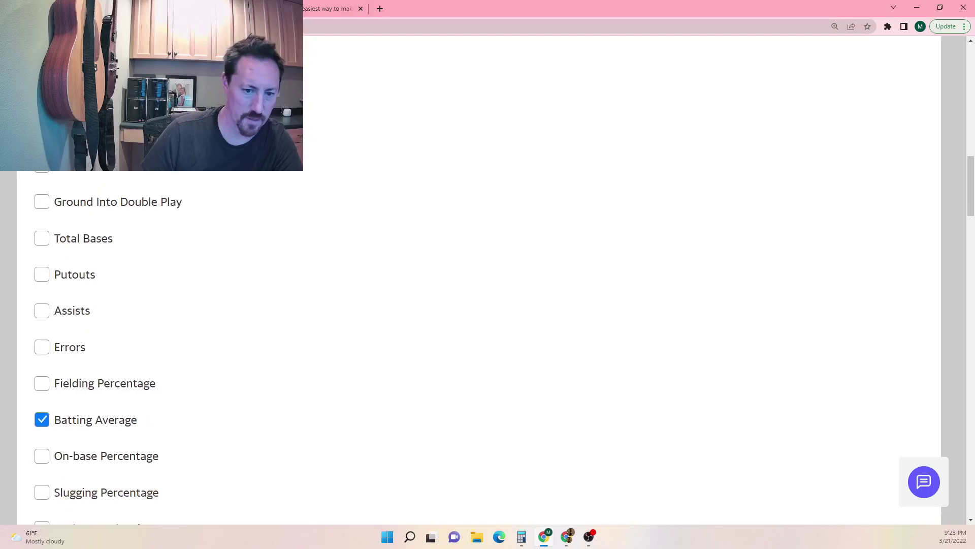
pyautogui.scroll(-2, 127, 345)
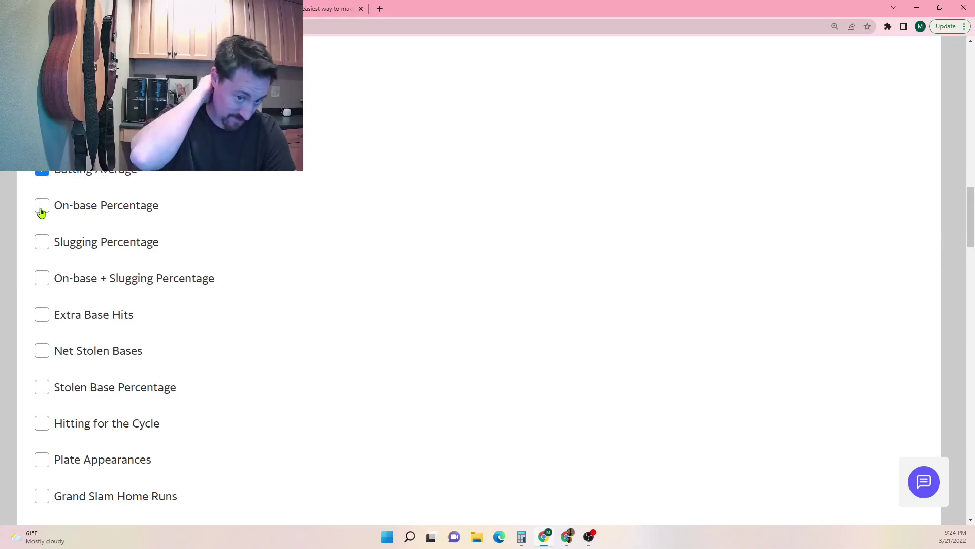
pyautogui.scroll(-3, 39, 237)
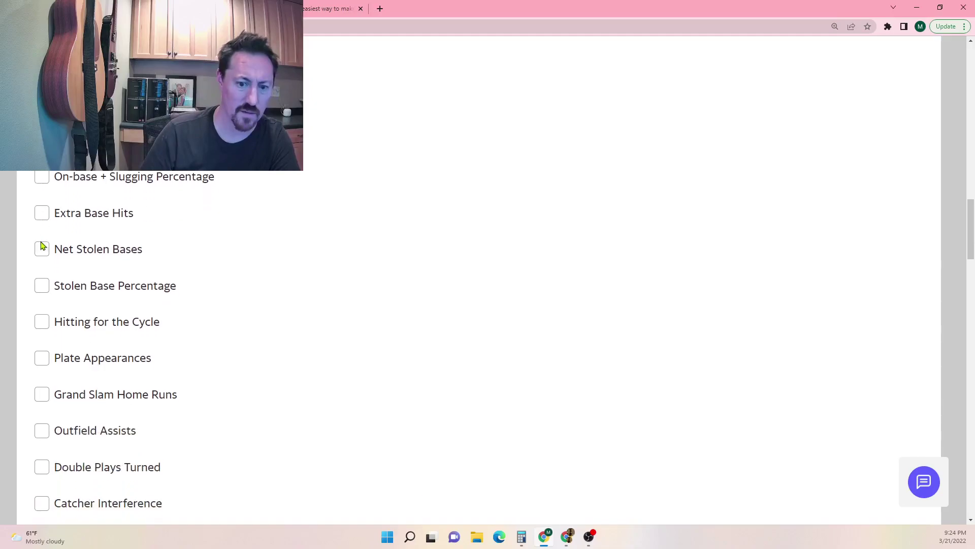
pyautogui.scroll(-1, 41, 251)
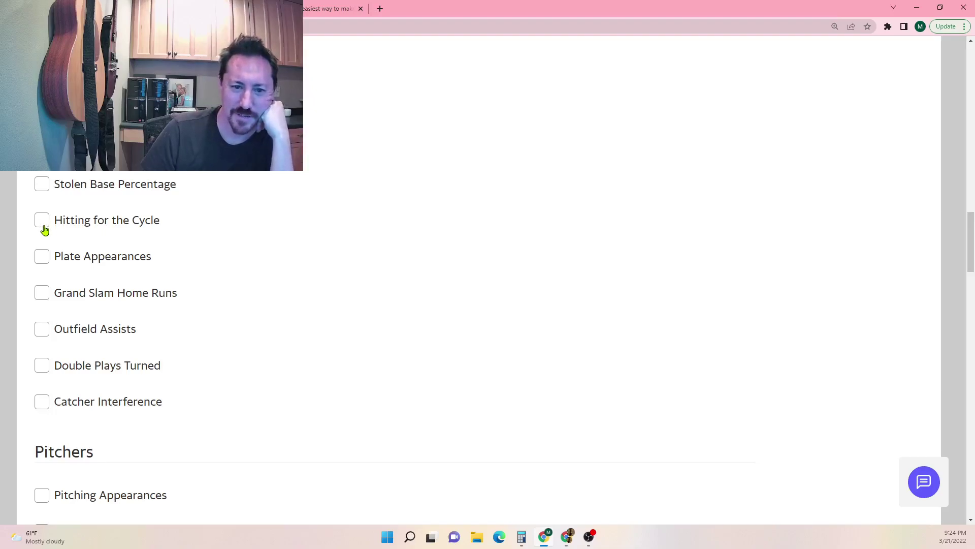
pyautogui.scroll(1, 45, 230)
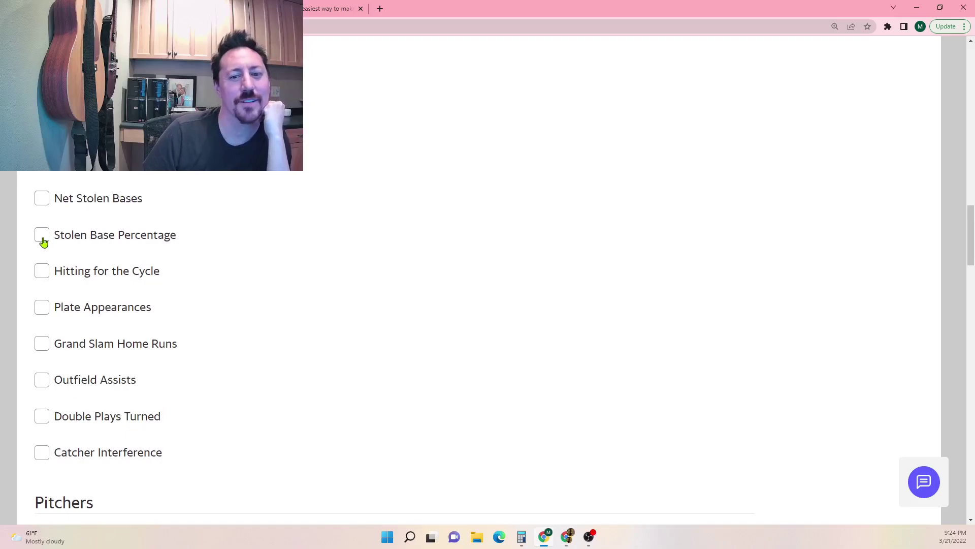
pyautogui.scroll(2, 45, 236)
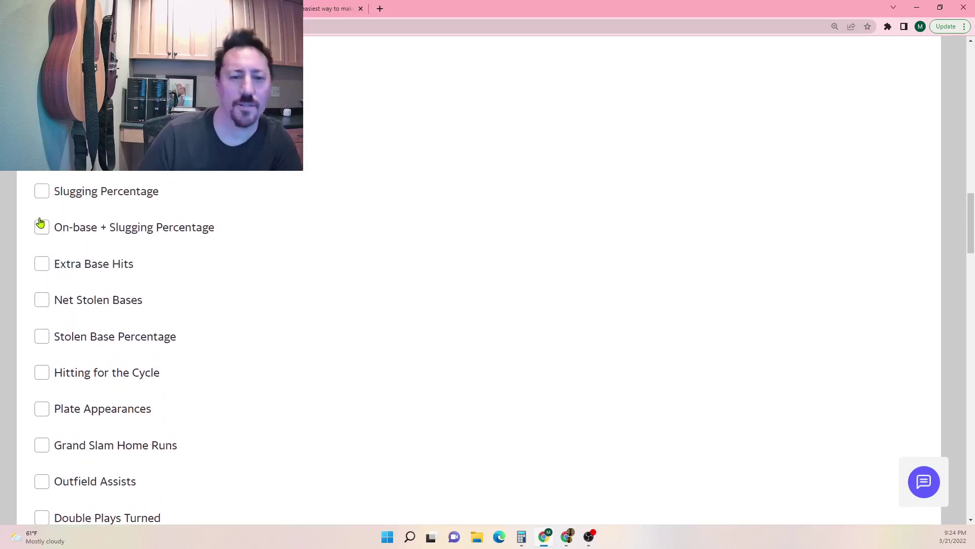
pyautogui.click(44, 192)
pyautogui.scroll(-20, 473, 294)
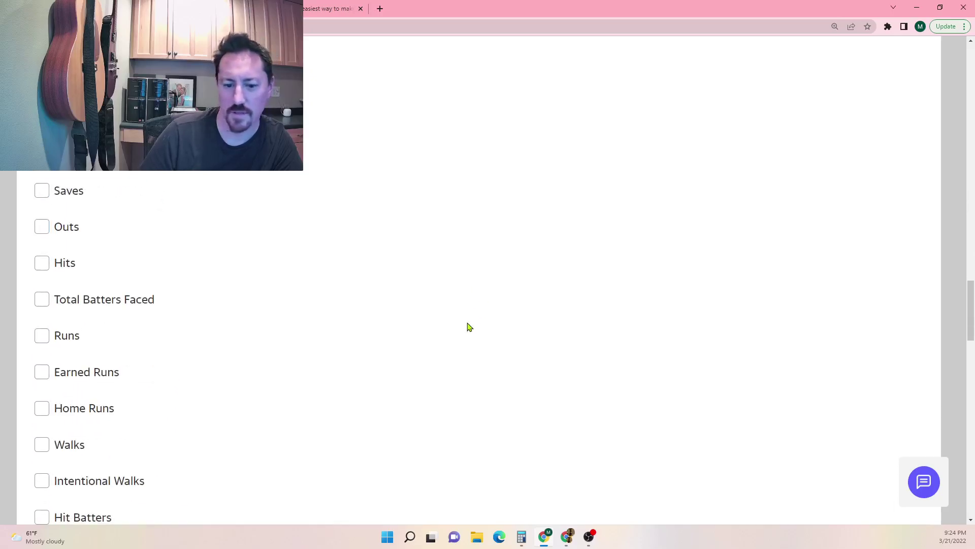
pyautogui.scroll(-15, 467, 326)
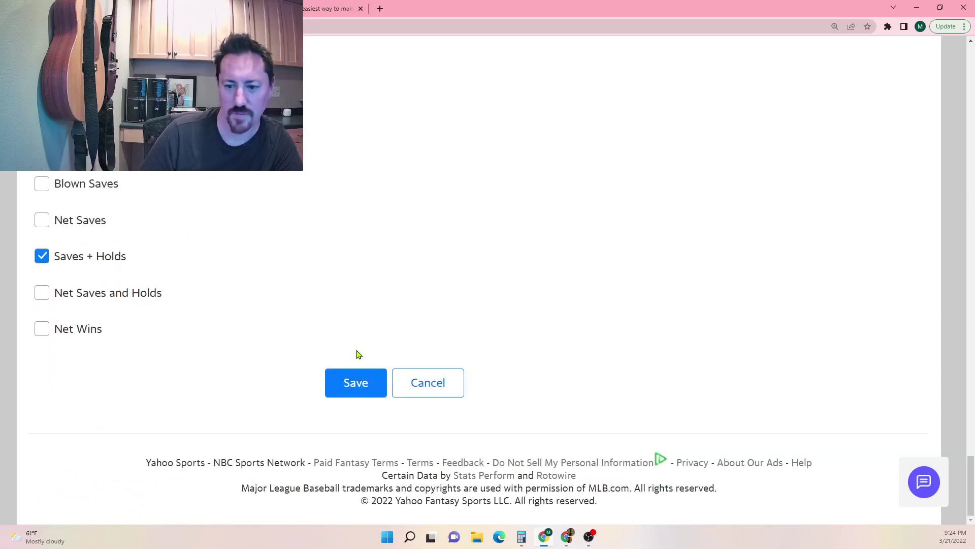
# - Save the revised scoring categories on the Scoring Settings page
pyautogui.click(356, 382)
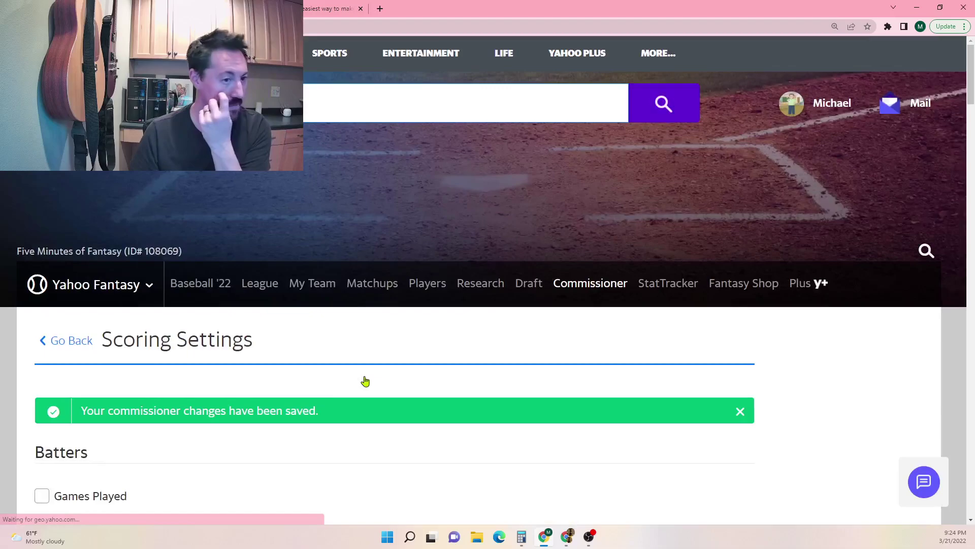